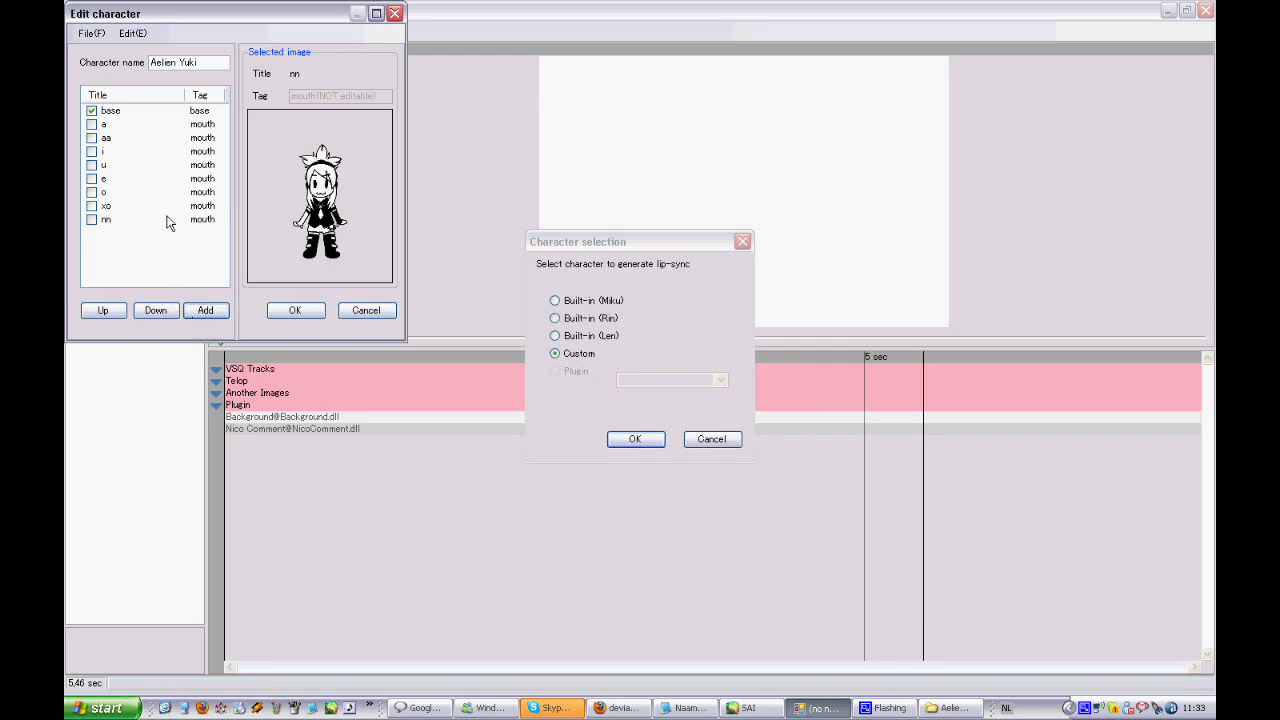
Step: Add a new image entry titled eye_open to the character
{"action": "left_click", "coordinate": [105, 138]}
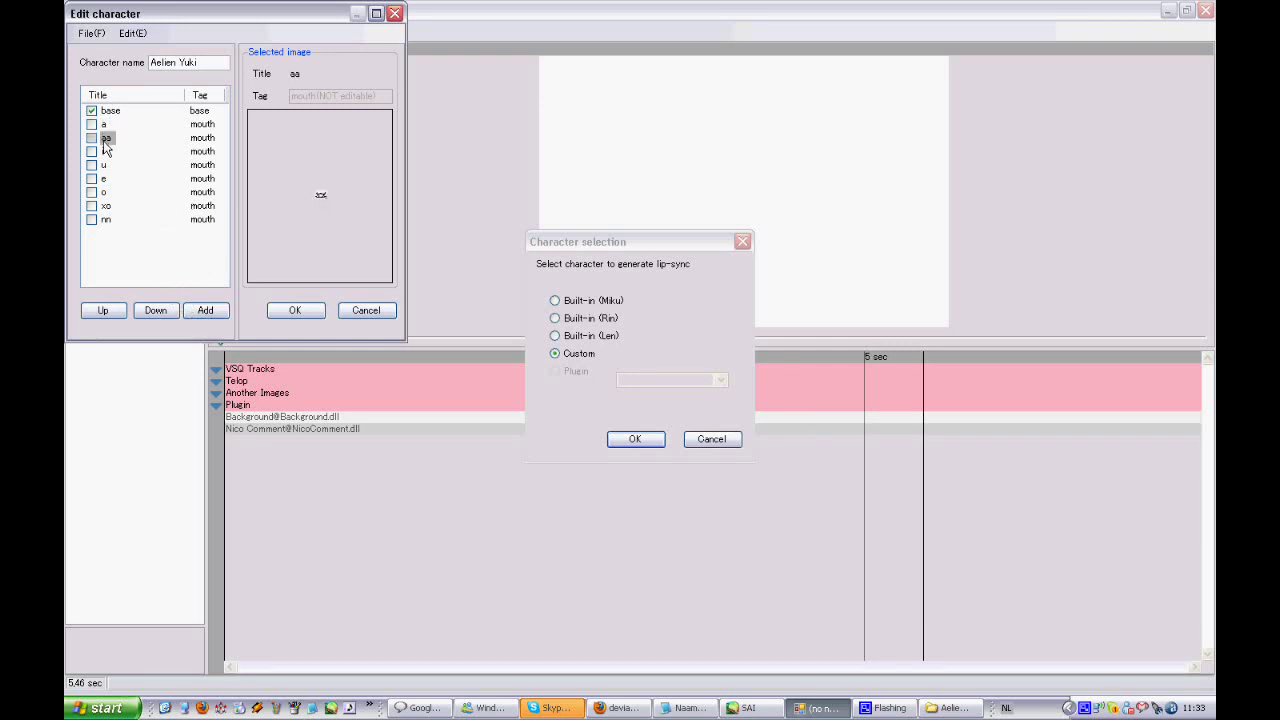
{"action": "left_click", "coordinate": [116, 109]}
{"action": "left_click", "coordinate": [161, 269]}
{"action": "left_click", "coordinate": [205, 310]}
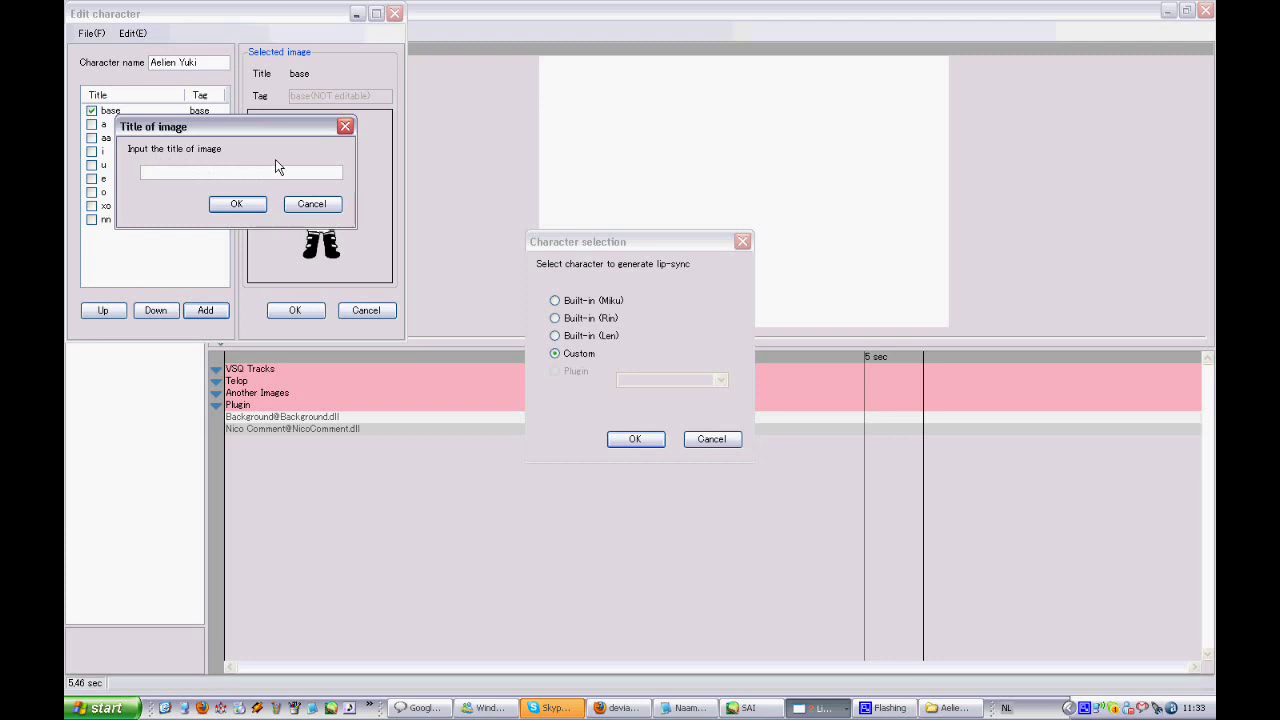
{"action": "left_click_drag", "start_coordinate": [251, 130], "coordinate": [291, 268]}
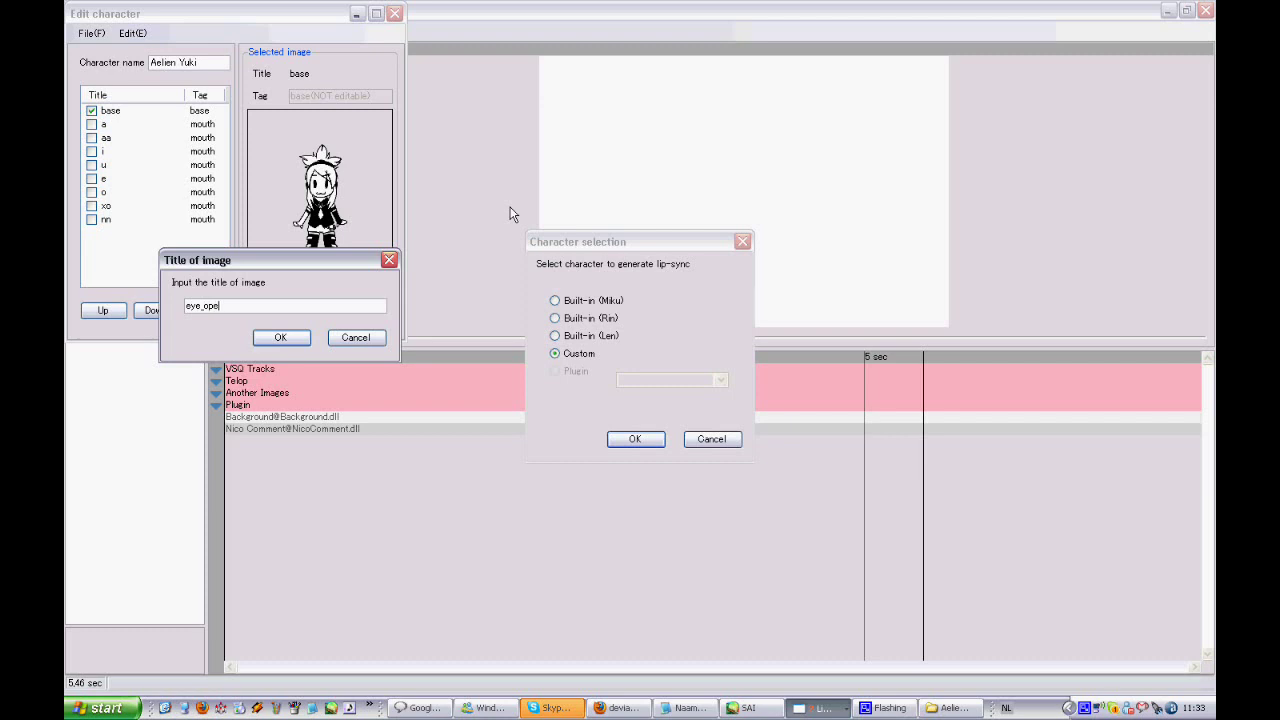
{"action": "key", "text": "Return"}
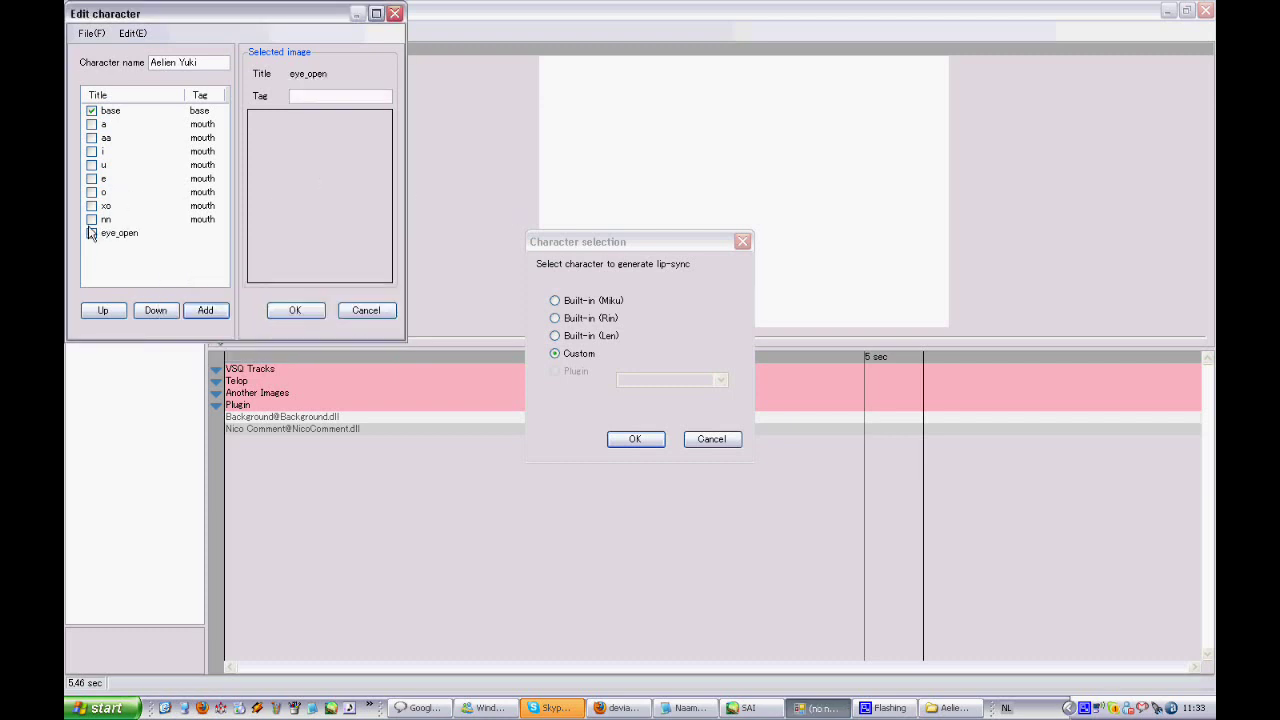
Step: Assign the image file eye_half.png to the eye_open entry
{"action": "left_click", "coordinate": [126, 236]}
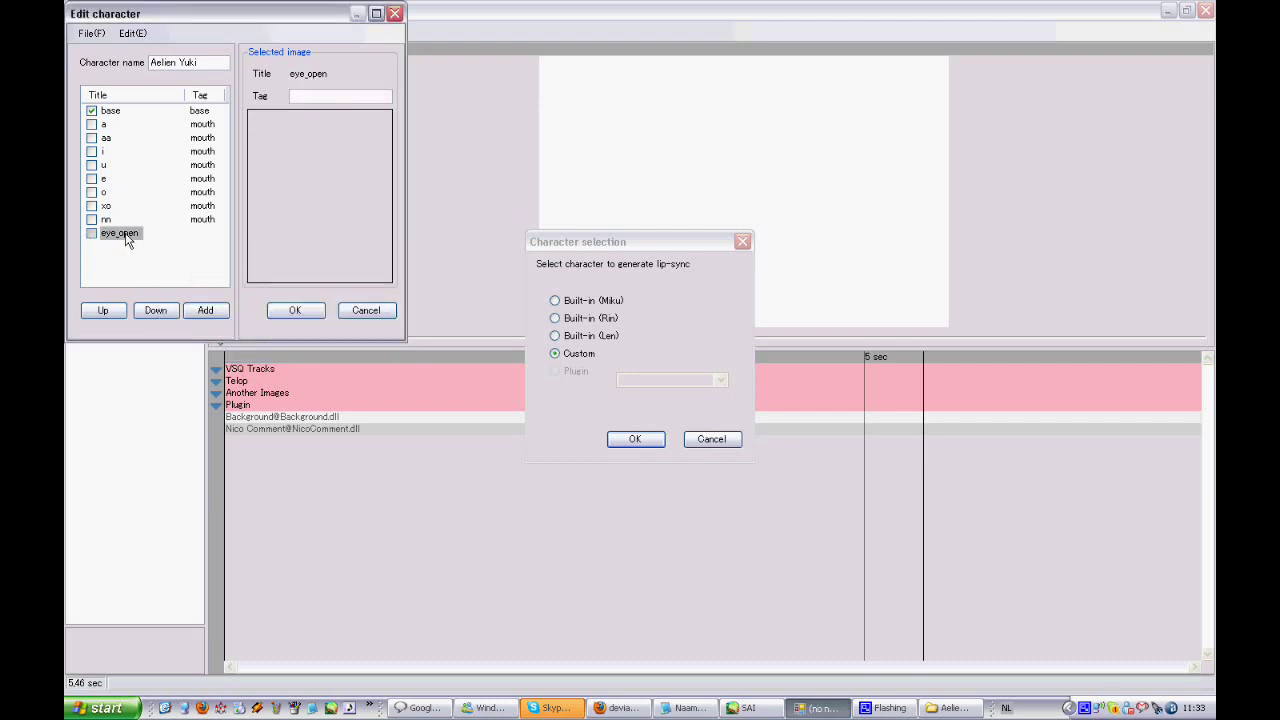
{"action": "left_click", "coordinate": [133, 33]}
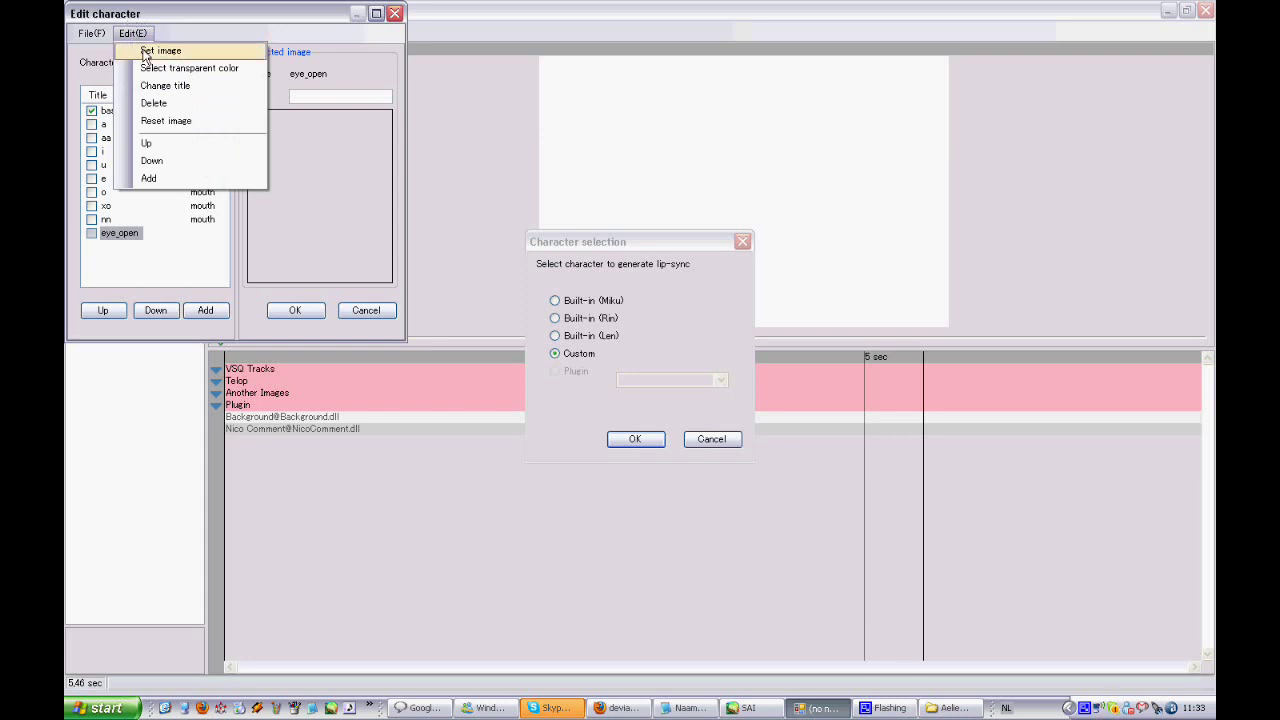
{"action": "left_click", "coordinate": [146, 51]}
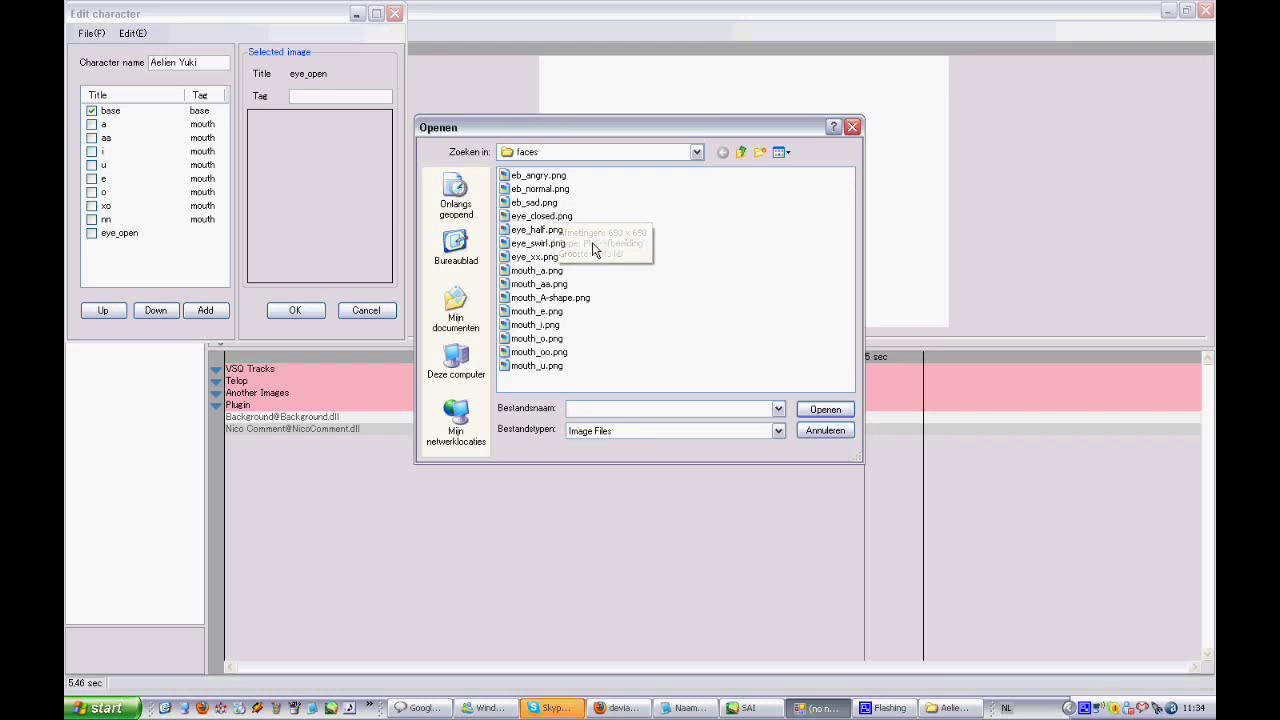
{"action": "double_click", "coordinate": [555, 236]}
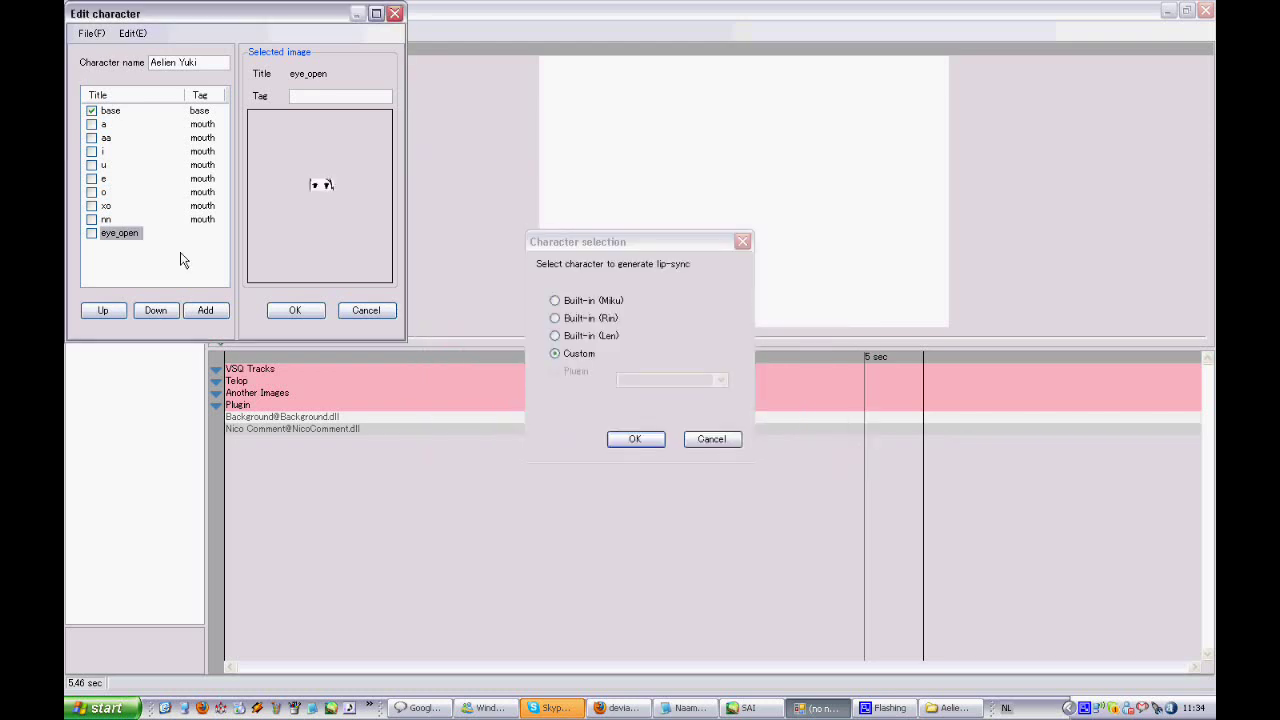
Step: Rename the eye_open entry as eye_half
{"action": "right_click", "coordinate": [117, 232]}
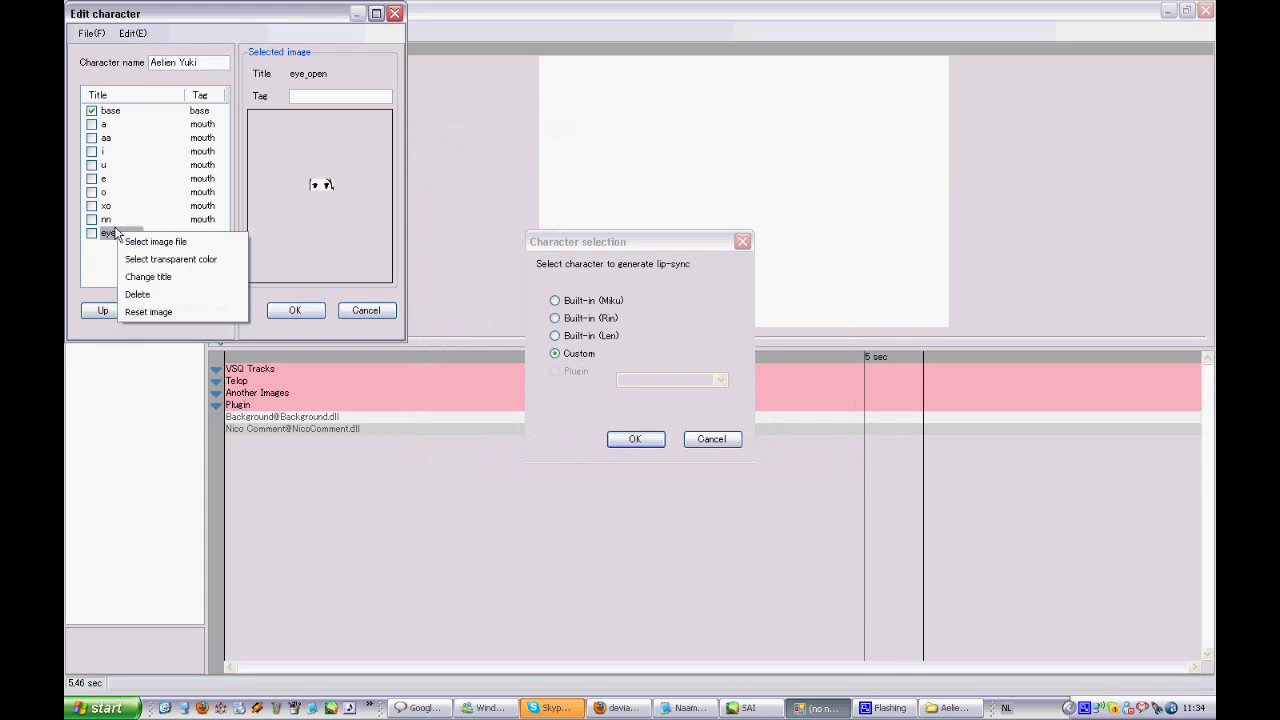
{"action": "left_click", "coordinate": [148, 276]}
{"action": "left_click", "coordinate": [153, 172]}
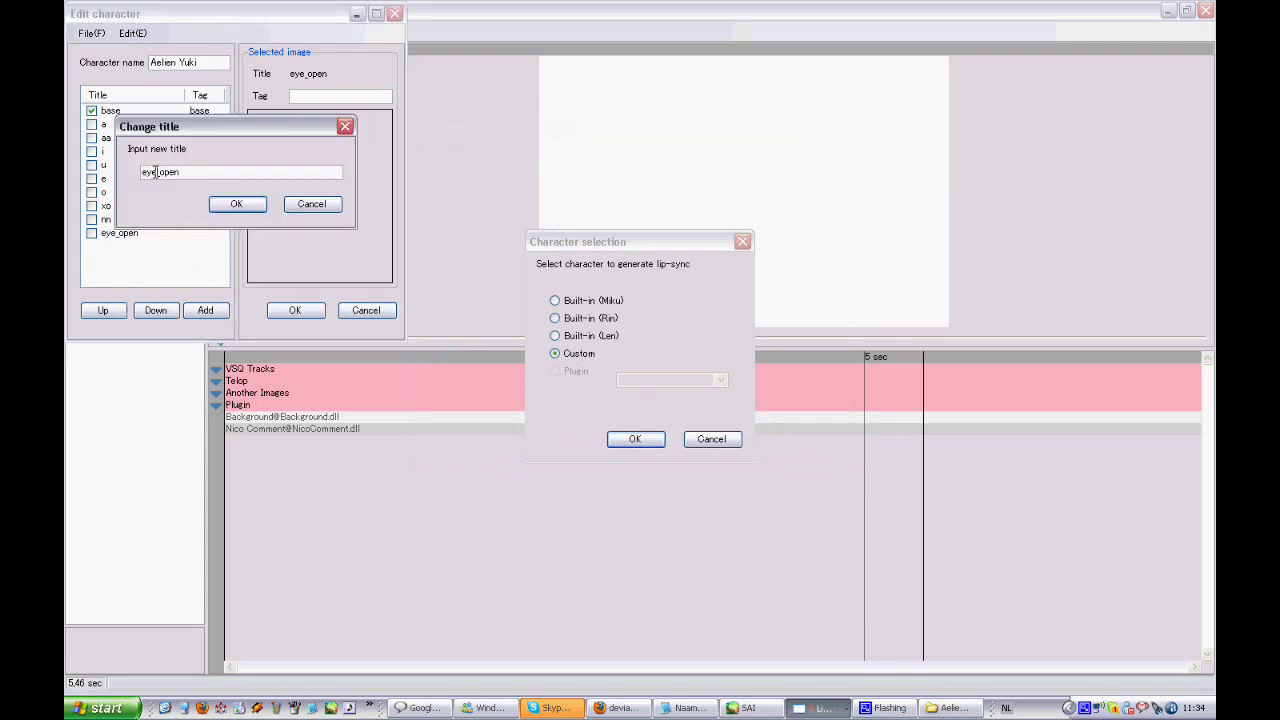
{"action": "left_click_drag", "start_coordinate": [158, 172], "coordinate": [270, 168]}
{"action": "type", "text": "halkf"}
{"action": "left_click", "coordinate": [237, 203]}
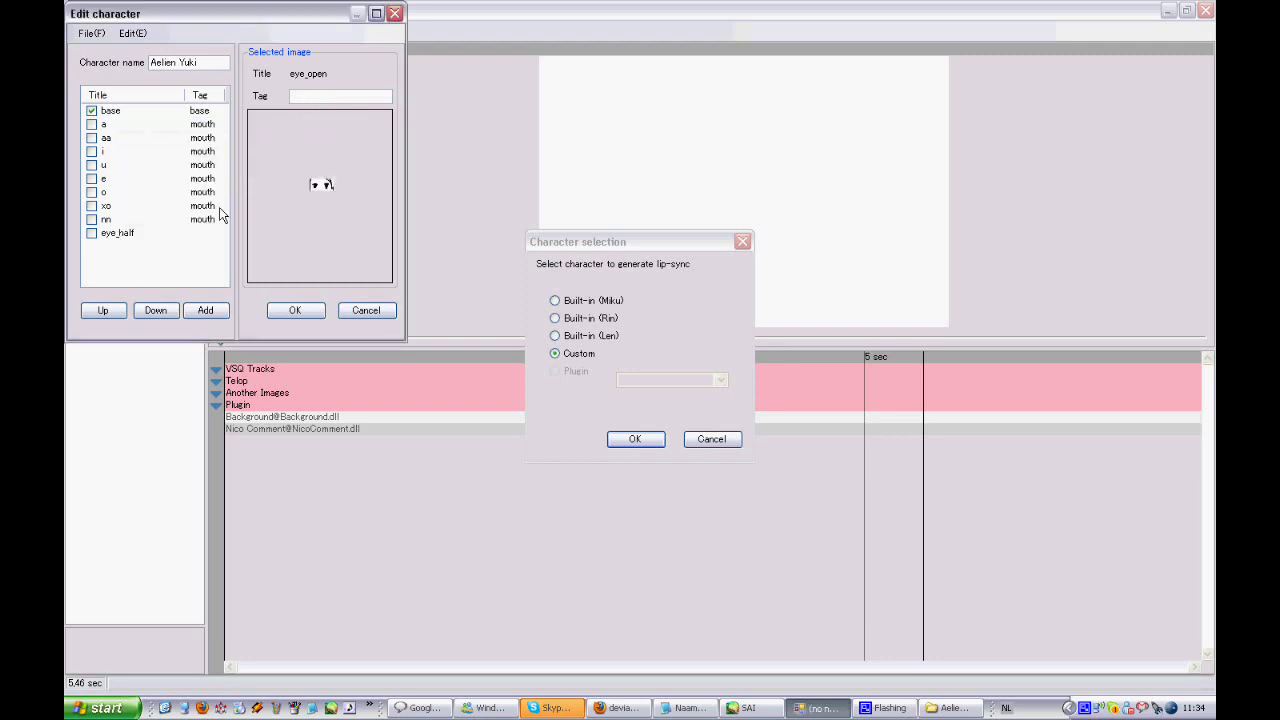
Step: Add an image entry titled eye_closed and assign eye_closed.png to it
{"action": "left_click", "coordinate": [205, 310]}
{"action": "type", "text": "eye_closed"}
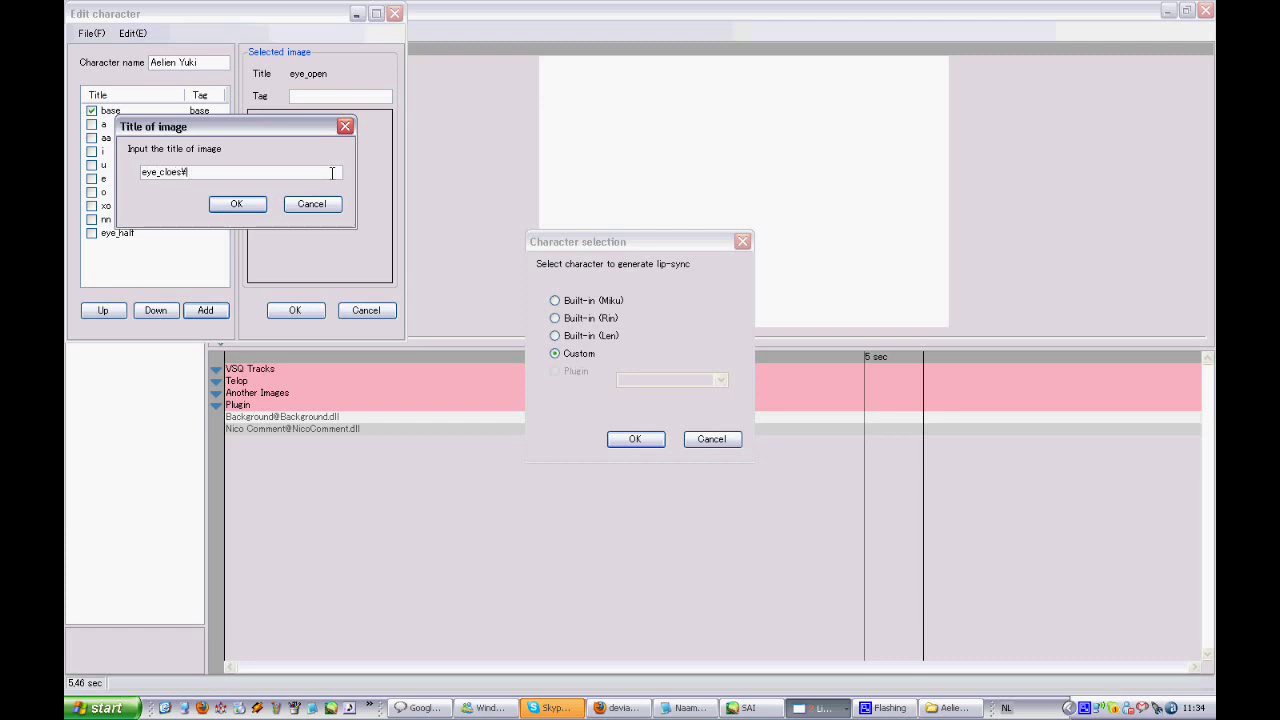
{"action": "left_click", "coordinate": [235, 205]}
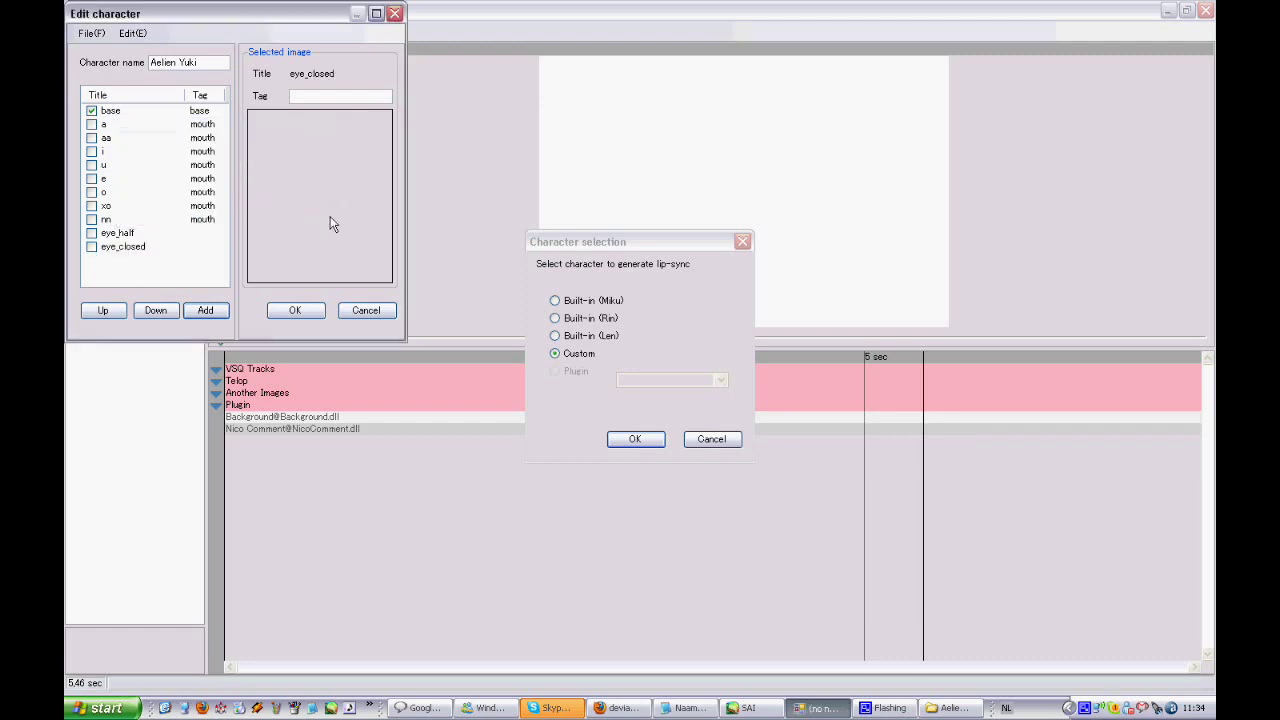
{"action": "left_click", "coordinate": [135, 255]}
{"action": "left_click", "coordinate": [135, 34]}
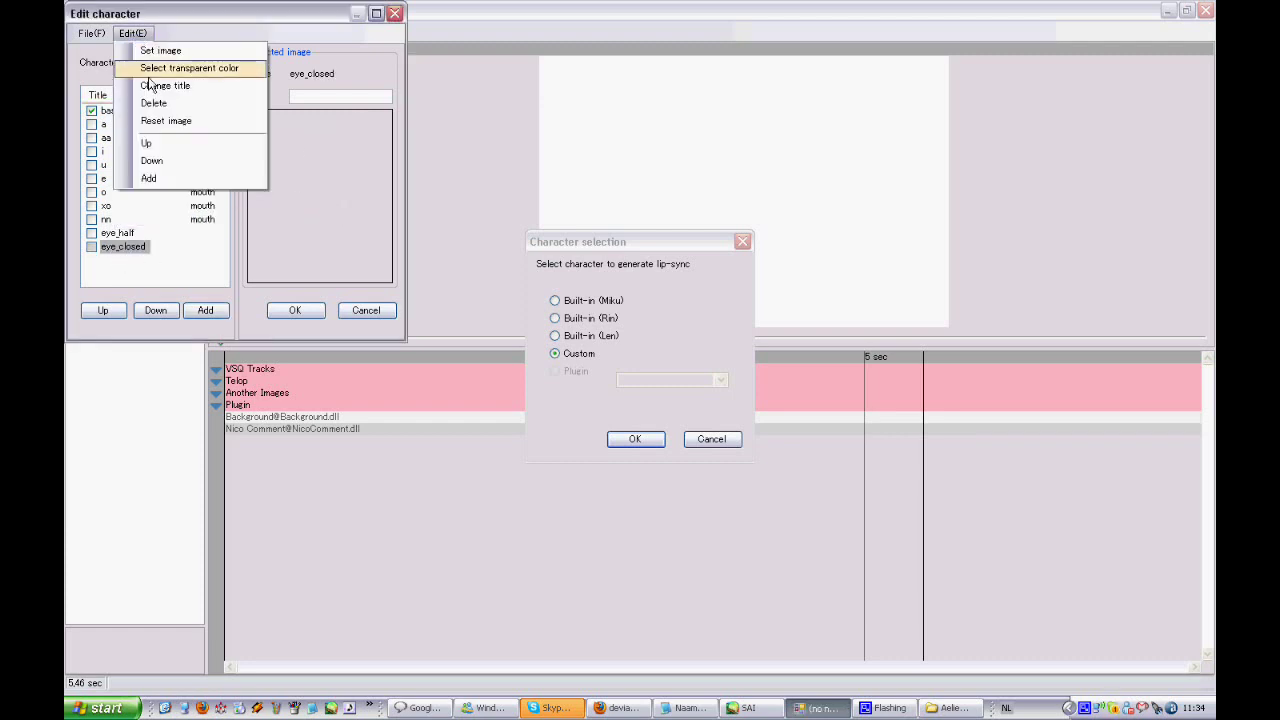
{"action": "left_click", "coordinate": [157, 50]}
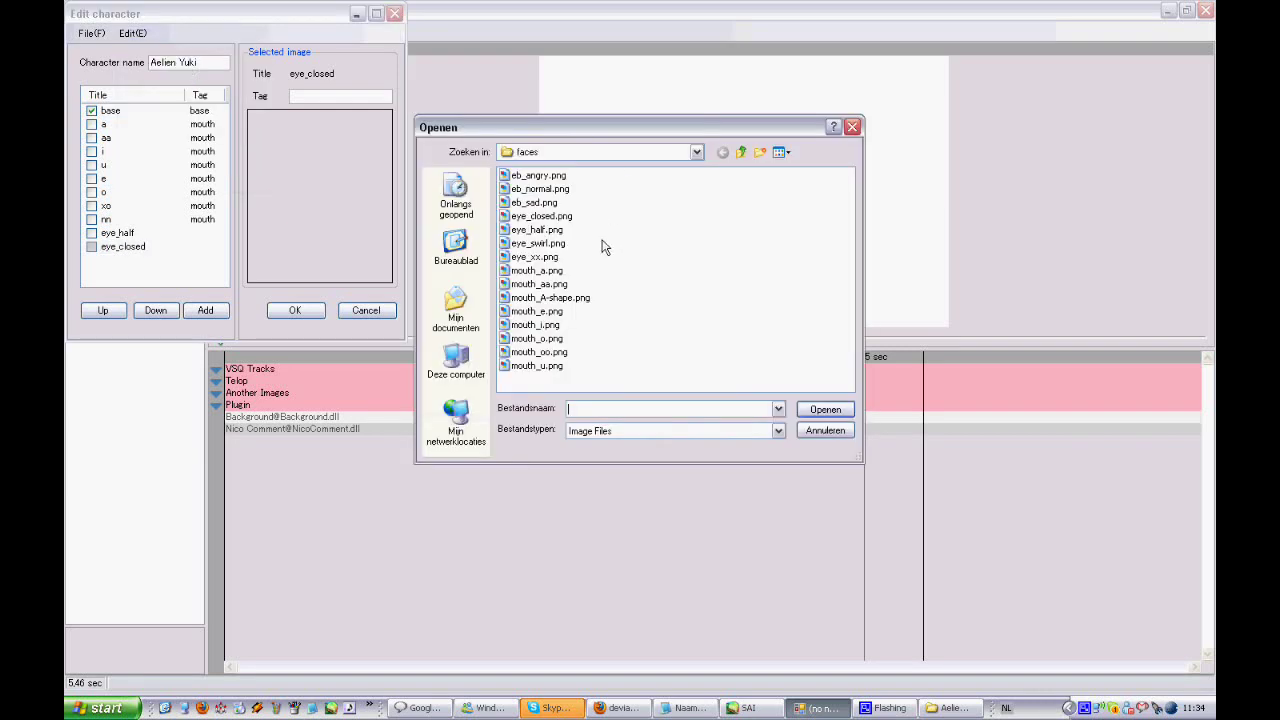
{"action": "double_click", "coordinate": [541, 216]}
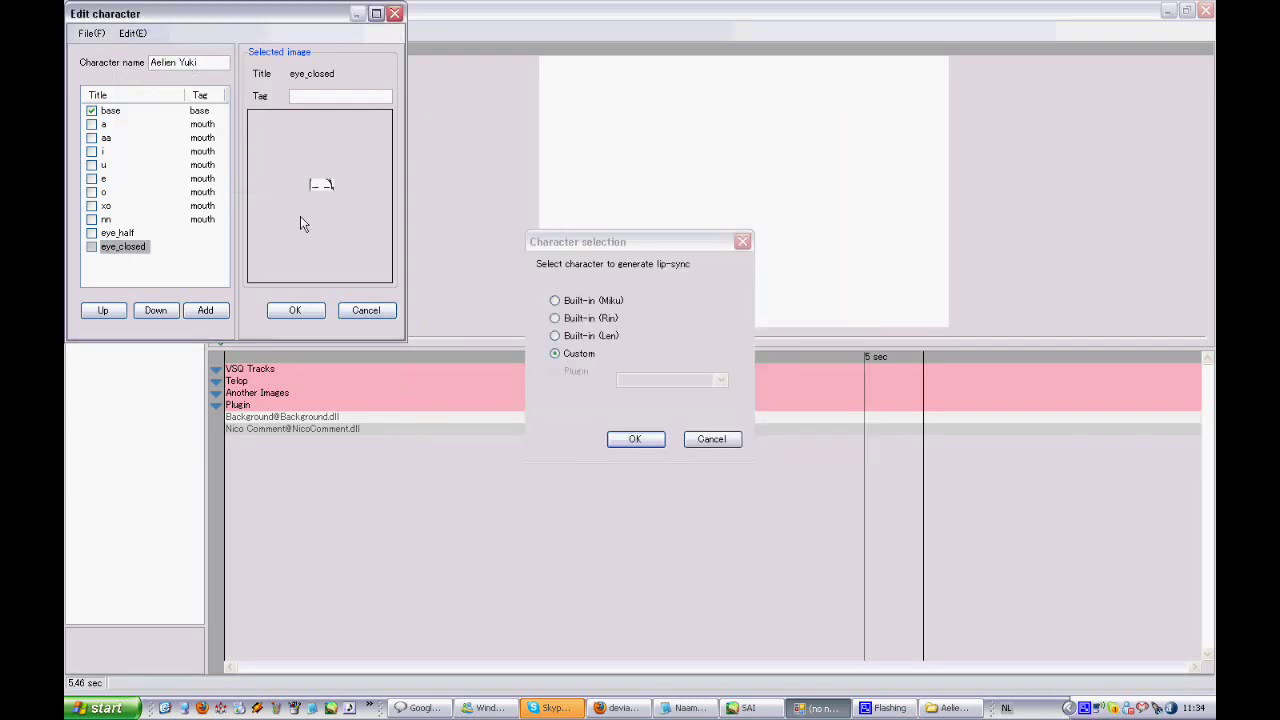
Step: Compare the eye_half and eye_closed images in the character preview
{"action": "left_click", "coordinate": [120, 235]}
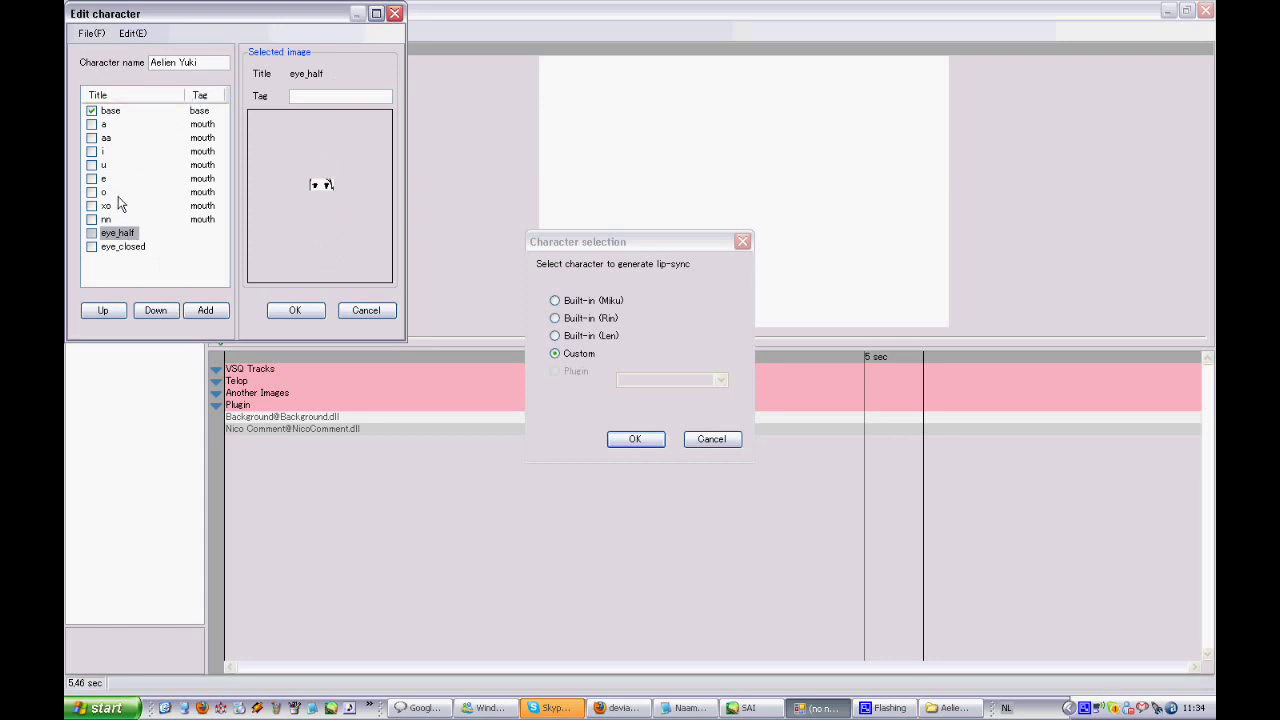
{"action": "left_click", "coordinate": [115, 248]}
{"action": "left_click", "coordinate": [113, 236]}
{"action": "left_click", "coordinate": [112, 247]}
{"action": "left_click", "coordinate": [108, 238]}
{"action": "left_click", "coordinate": [99, 254]}
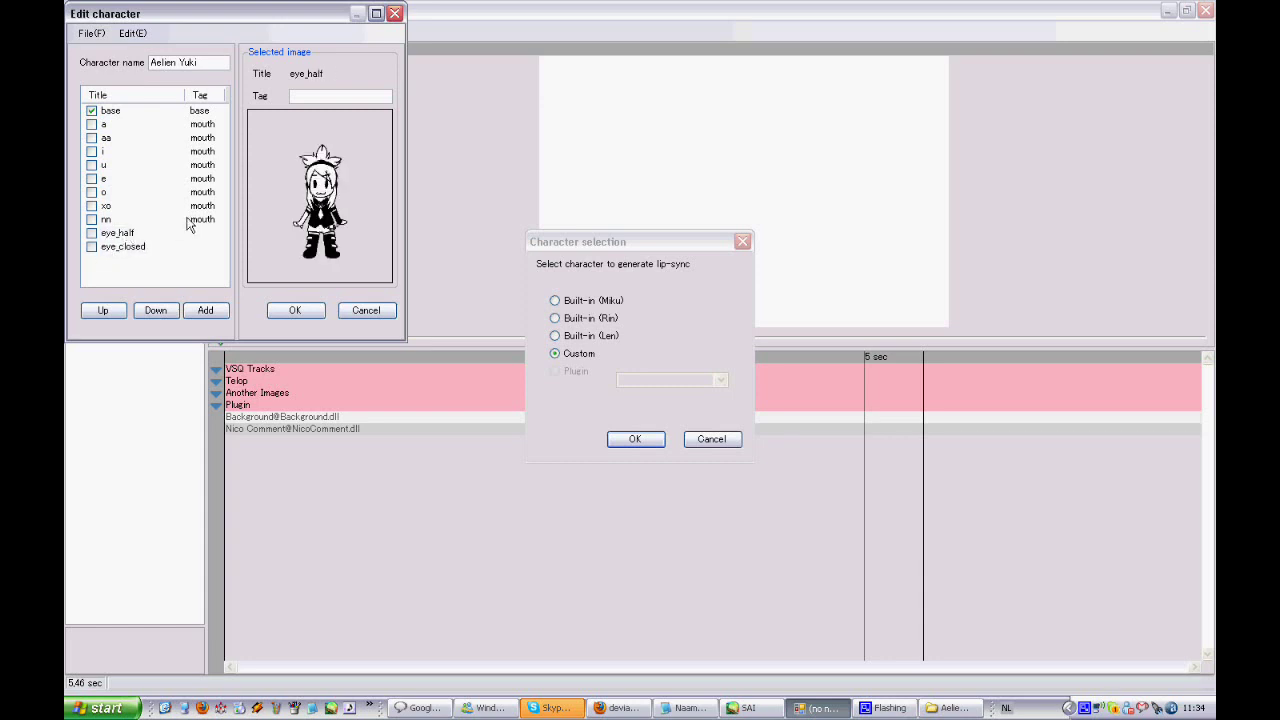
Step: Set the tag of both the eye_half and eye_closed entries to eye
{"action": "left_click", "coordinate": [120, 234]}
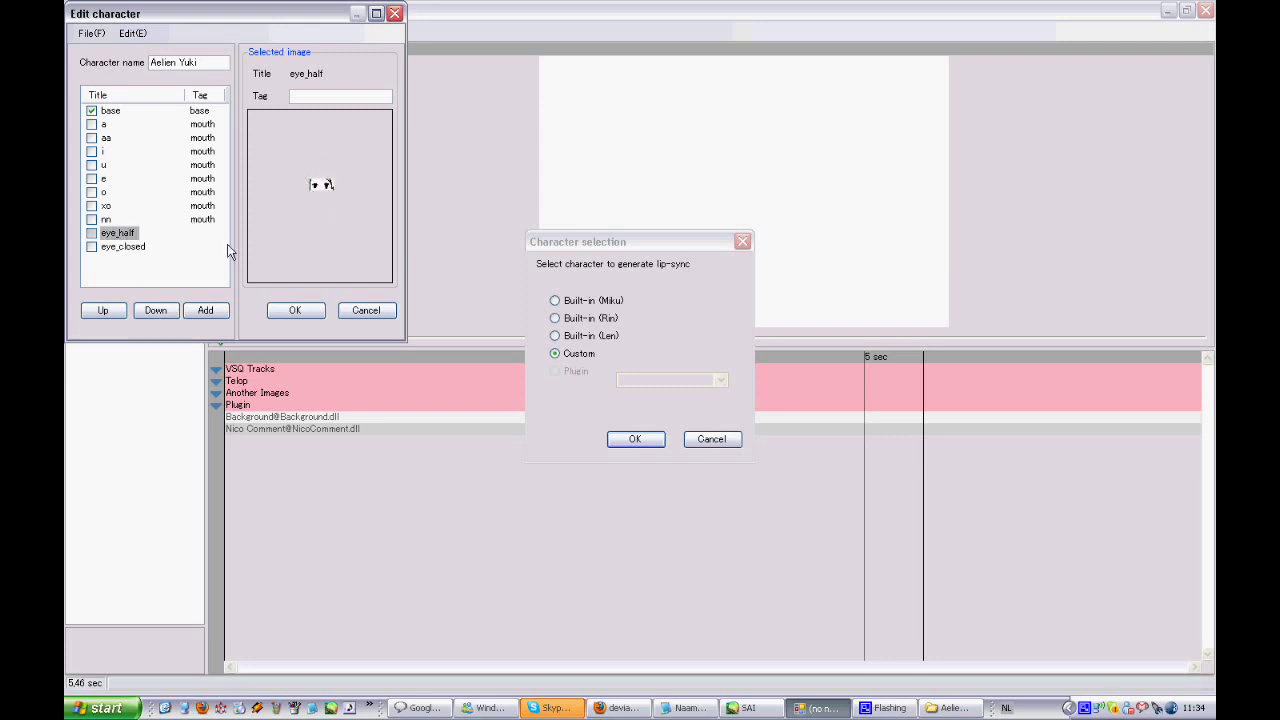
{"action": "left_click", "coordinate": [322, 96]}
{"action": "left_click", "coordinate": [122, 247]}
{"action": "left_click", "coordinate": [330, 96]}
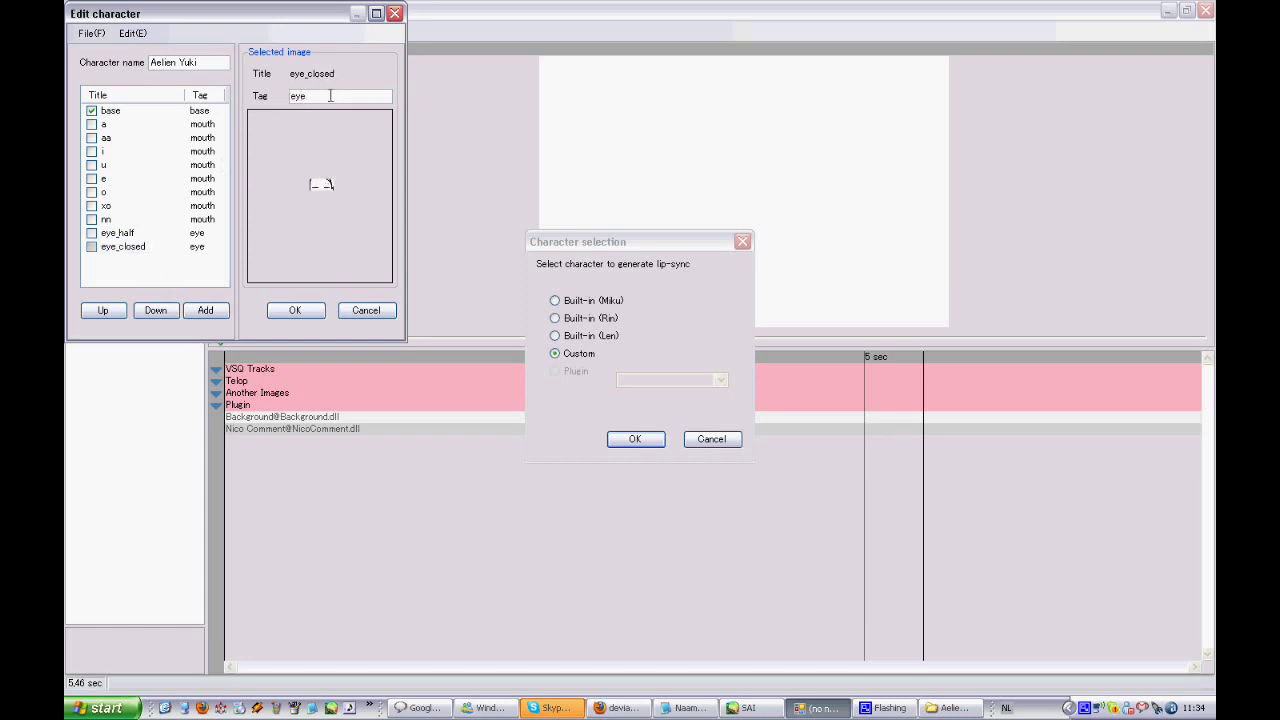
{"action": "left_click", "coordinate": [118, 233]}
{"action": "left_click", "coordinate": [124, 248]}
Step: Save the character configuration as aelien_yuki.lsc, replacing the existing file
{"action": "left_click", "coordinate": [91, 33]}
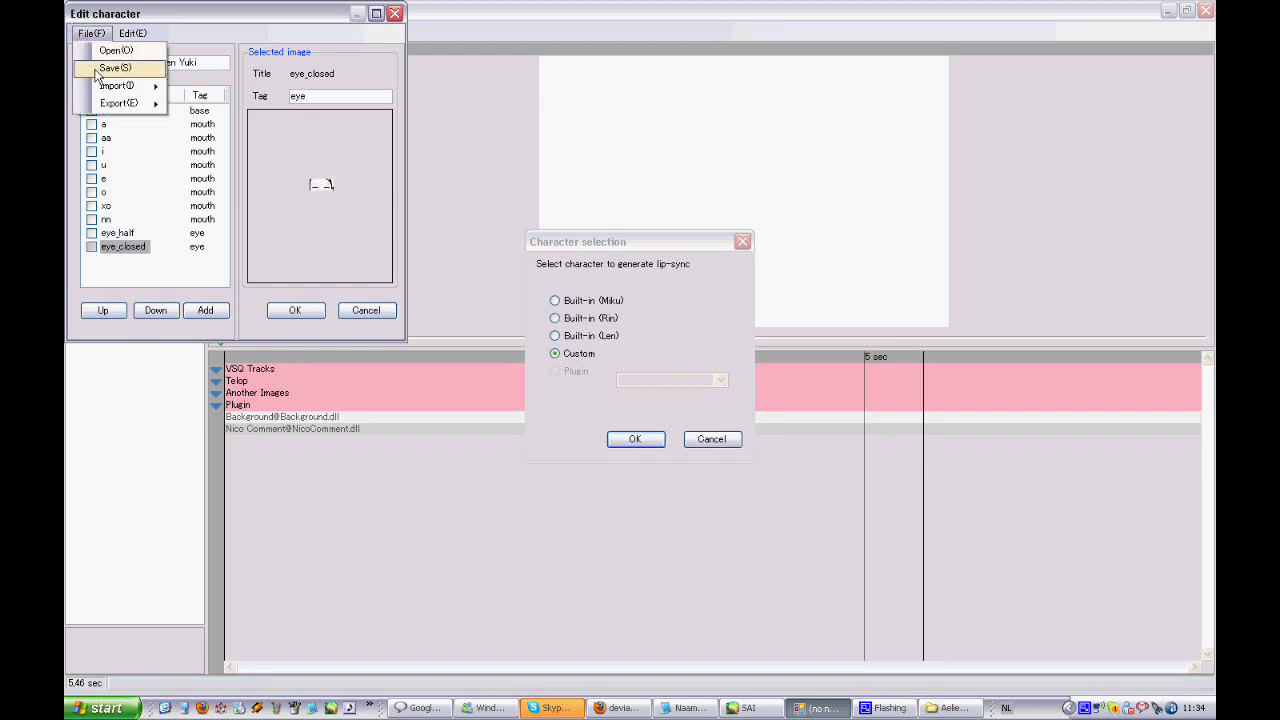
{"action": "left_click", "coordinate": [112, 63]}
{"action": "double_click", "coordinate": [555, 222]}
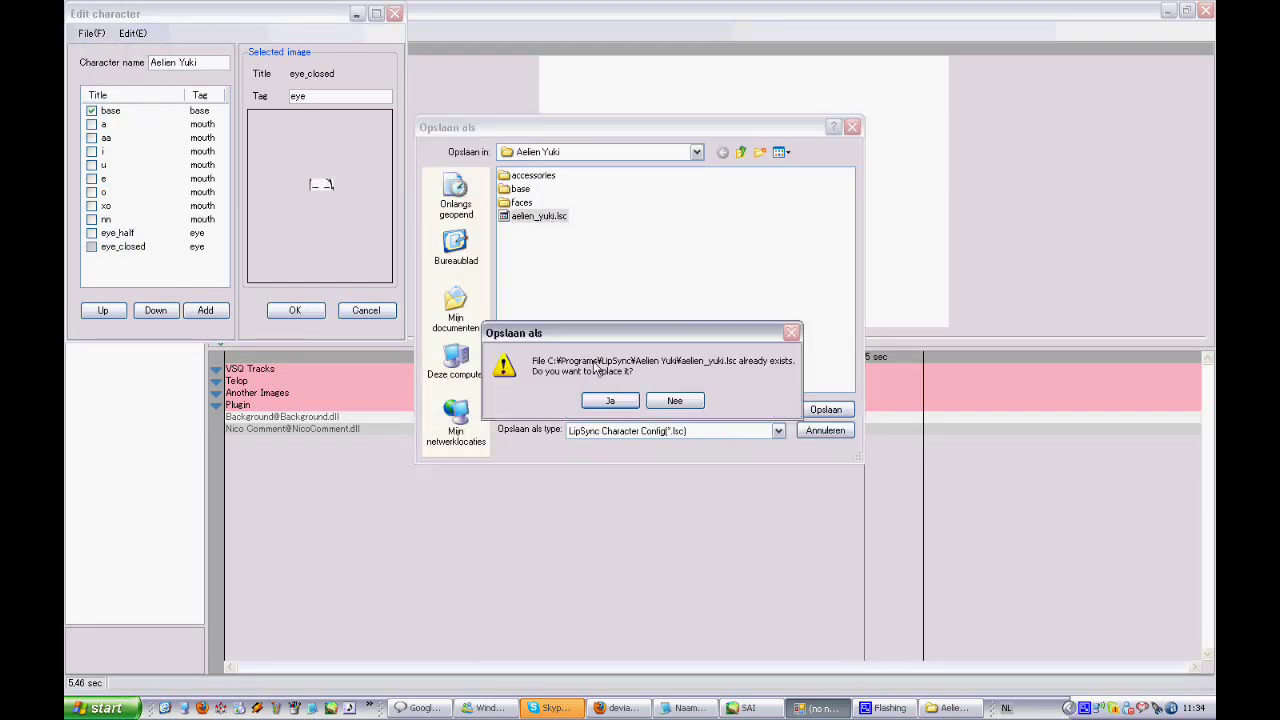
{"action": "left_click", "coordinate": [611, 402]}
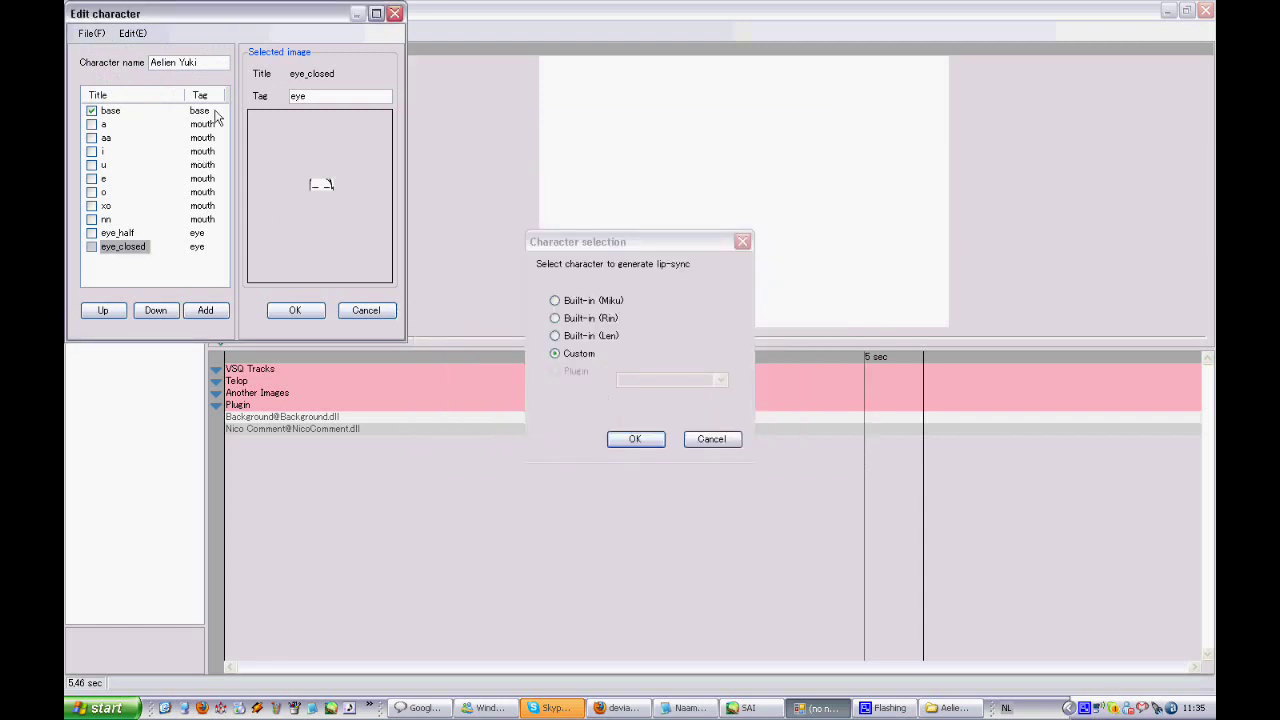
Step: Accept the edited character so its tracks are added to the project timeline
{"action": "left_click", "coordinate": [139, 266]}
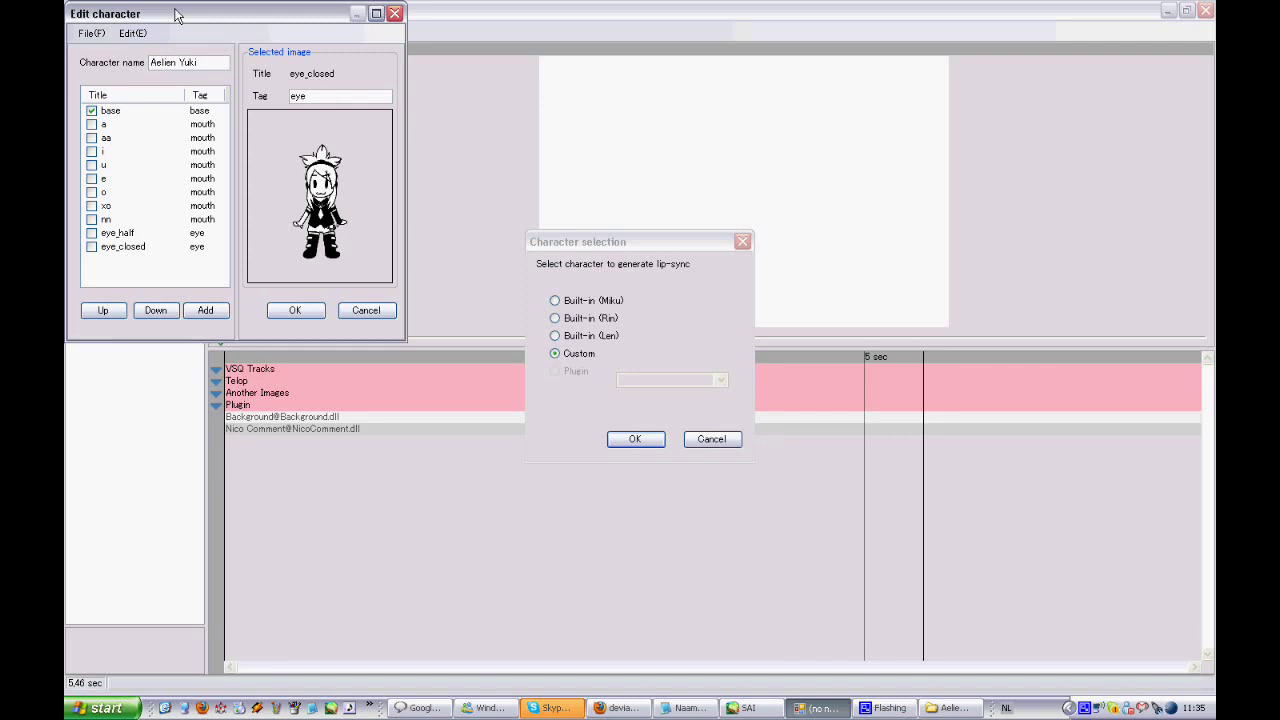
{"action": "left_click", "coordinate": [295, 310]}
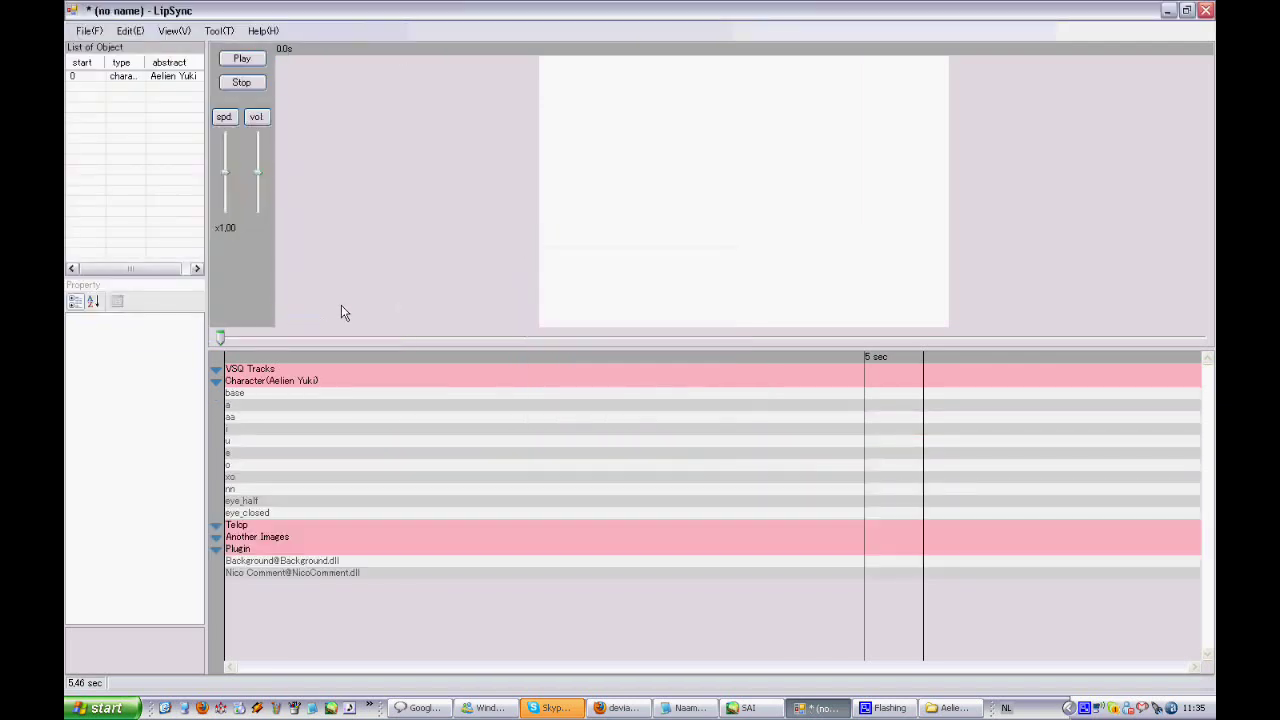
{"action": "left_click_drag", "start_coordinate": [287, 553], "coordinate": [238, 360]}
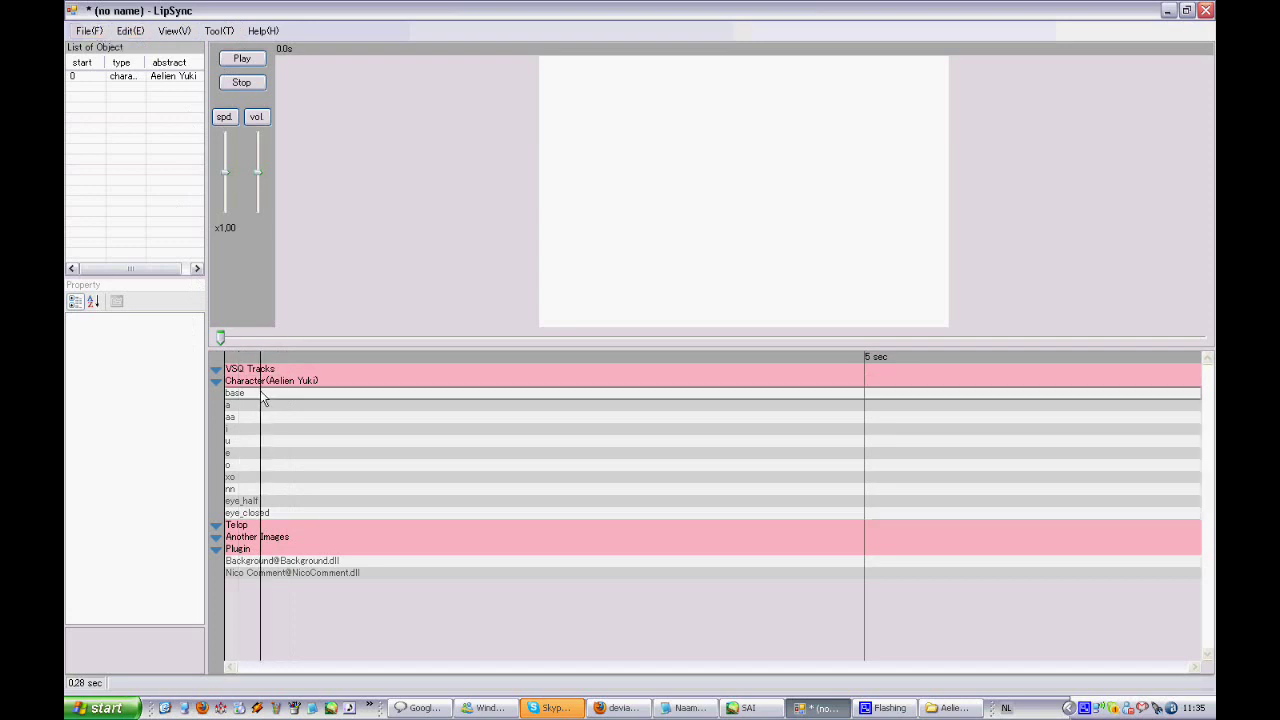
Step: Extend the project's video length
{"action": "left_click", "coordinate": [130, 30]}
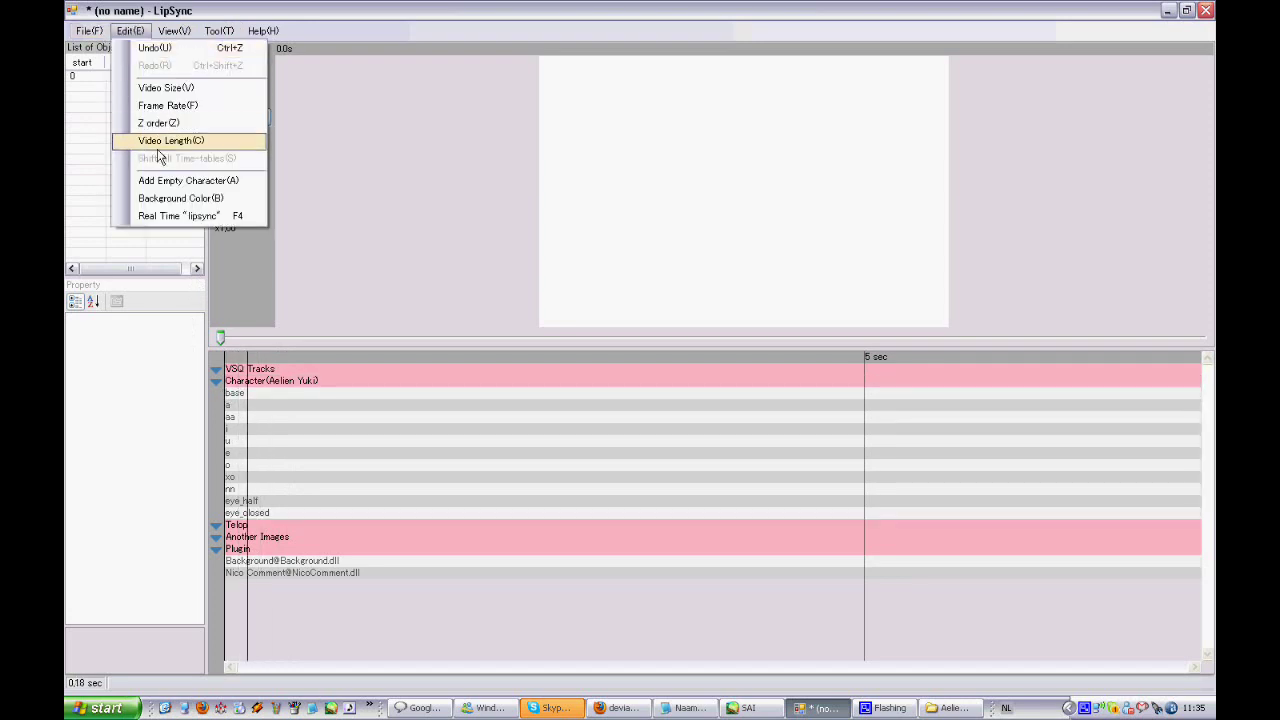
{"action": "left_click", "coordinate": [183, 138]}
{"action": "key", "text": "Return"}
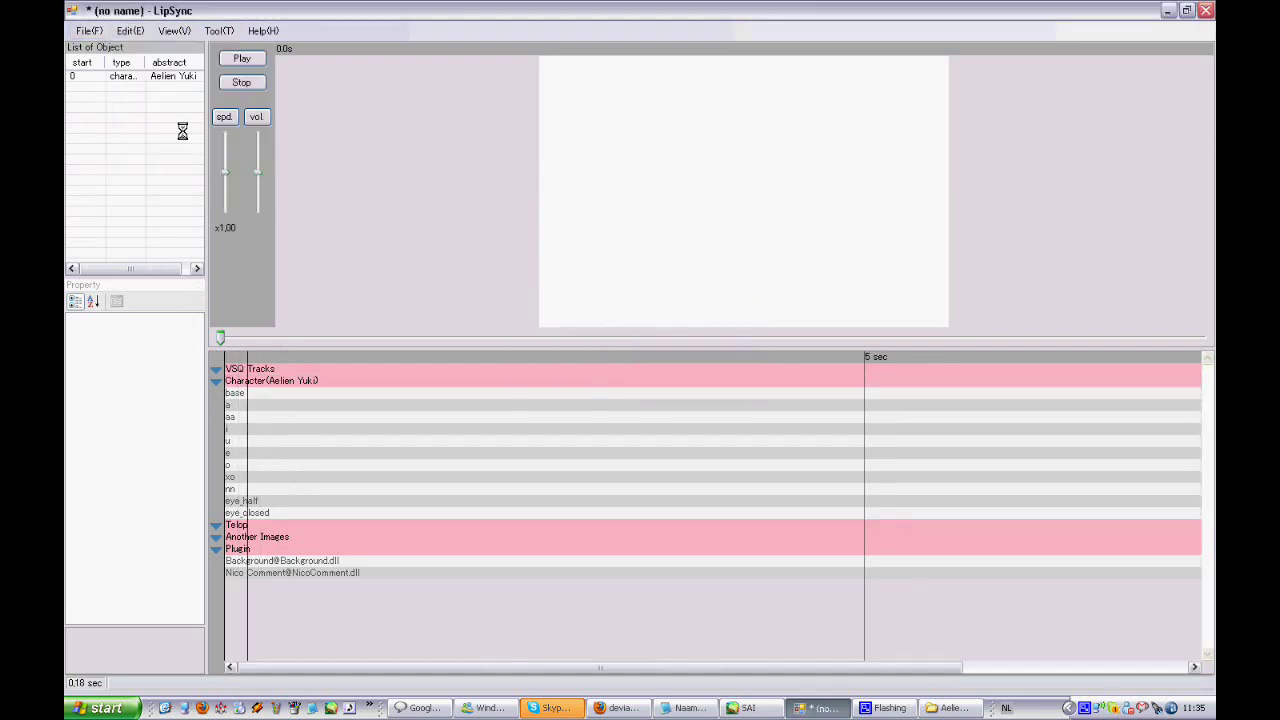
Step: Draw an entry on the character's base track from the start to about 0.9 sec
{"action": "left_click_drag", "start_coordinate": [256, 376], "coordinate": [337, 396]}
{"action": "right_click", "coordinate": [337, 396]}
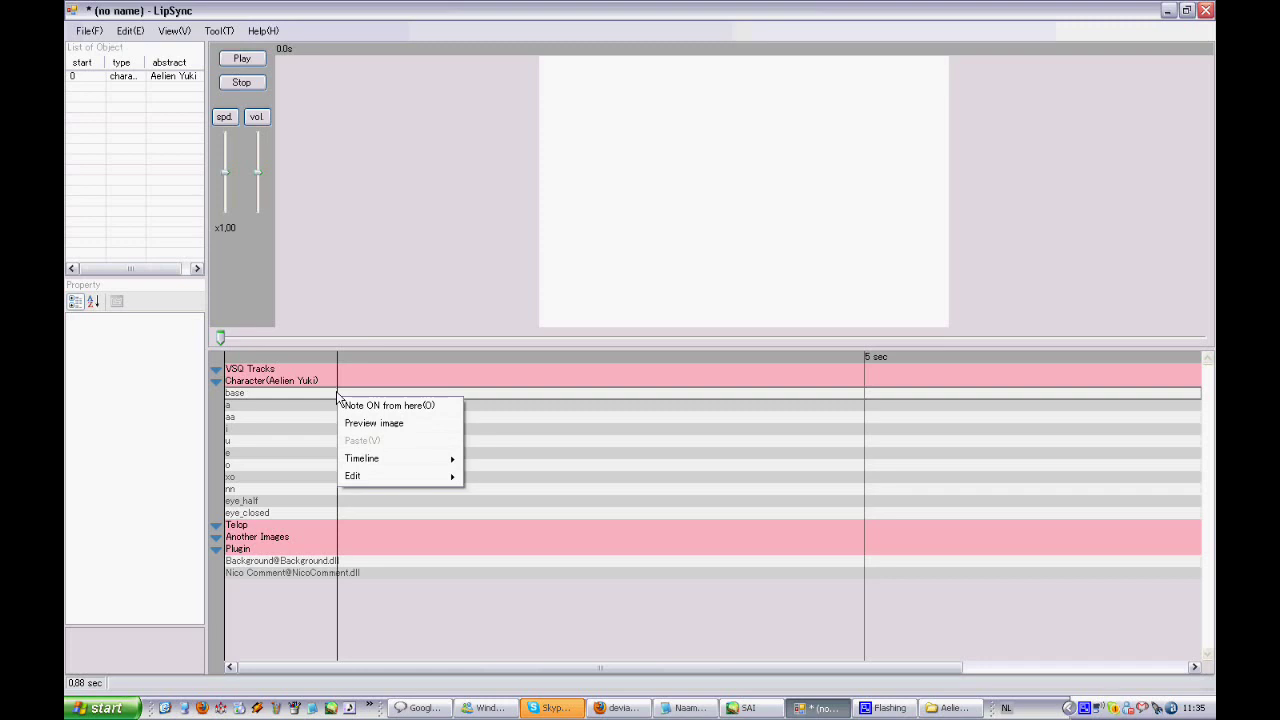
{"action": "left_click", "coordinate": [330, 387]}
{"action": "left_click_drag", "start_coordinate": [340, 392], "coordinate": [207, 394]}
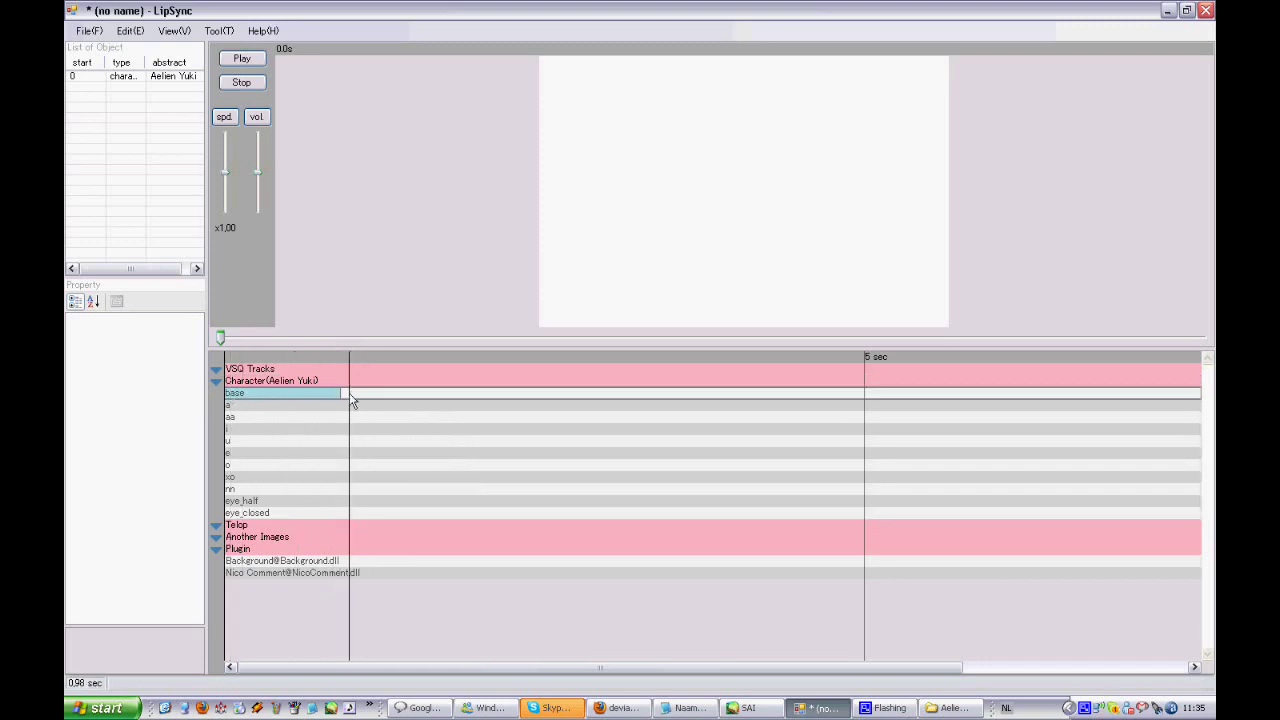
Step: Expand the base entry to fill the whole timeline
{"action": "left_click_drag", "start_coordinate": [351, 400], "coordinate": [323, 392]}
{"action": "right_click", "coordinate": [323, 392]}
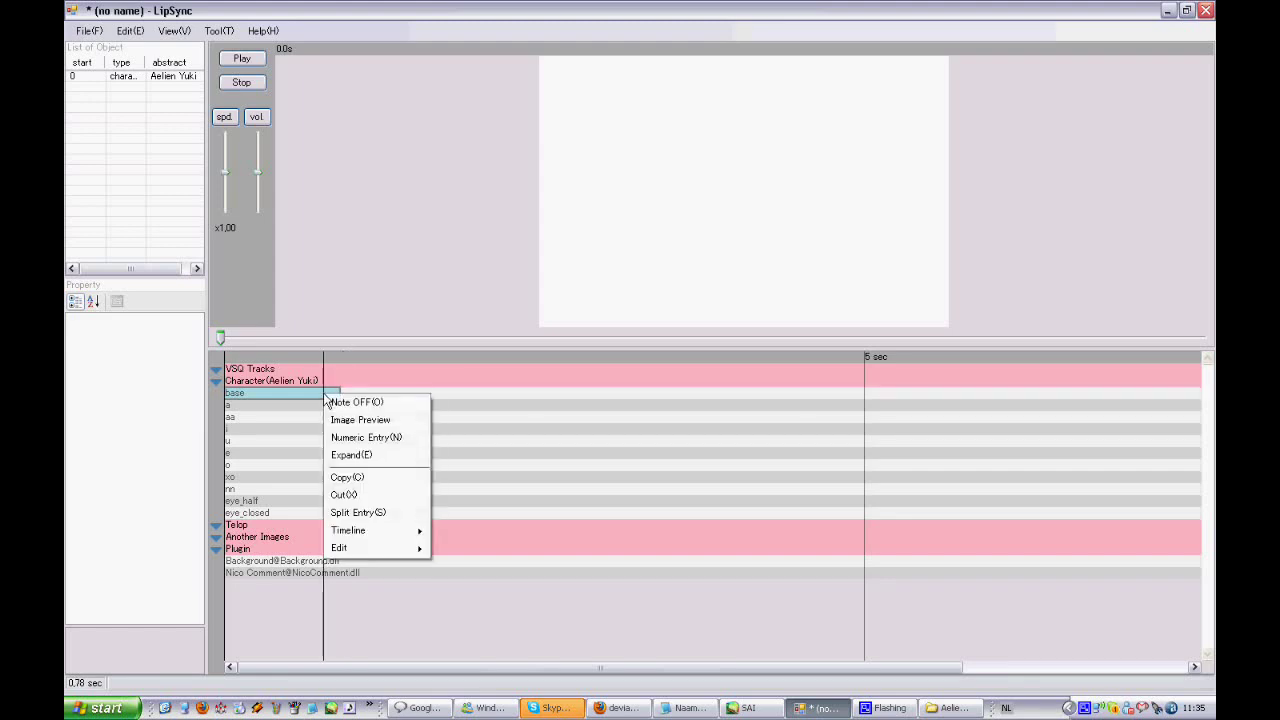
{"action": "left_click", "coordinate": [350, 455]}
{"action": "left_click", "coordinate": [447, 402]}
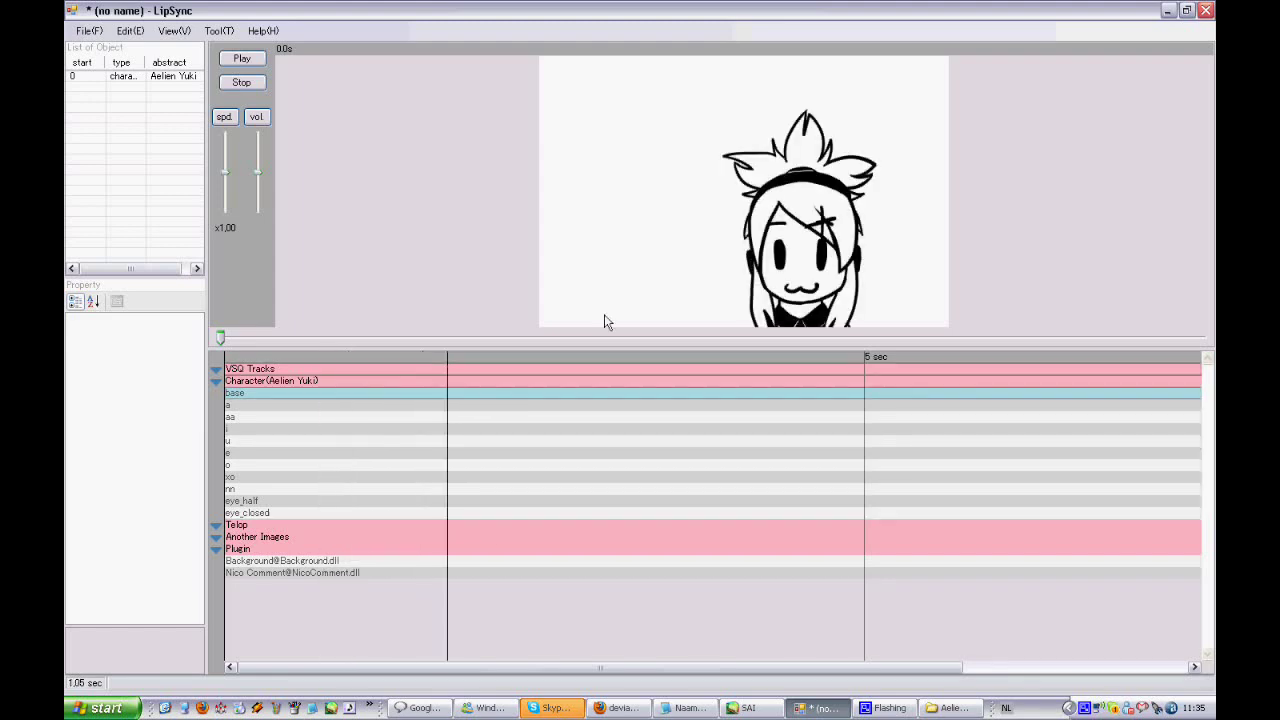
{"action": "left_click", "coordinate": [355, 356]}
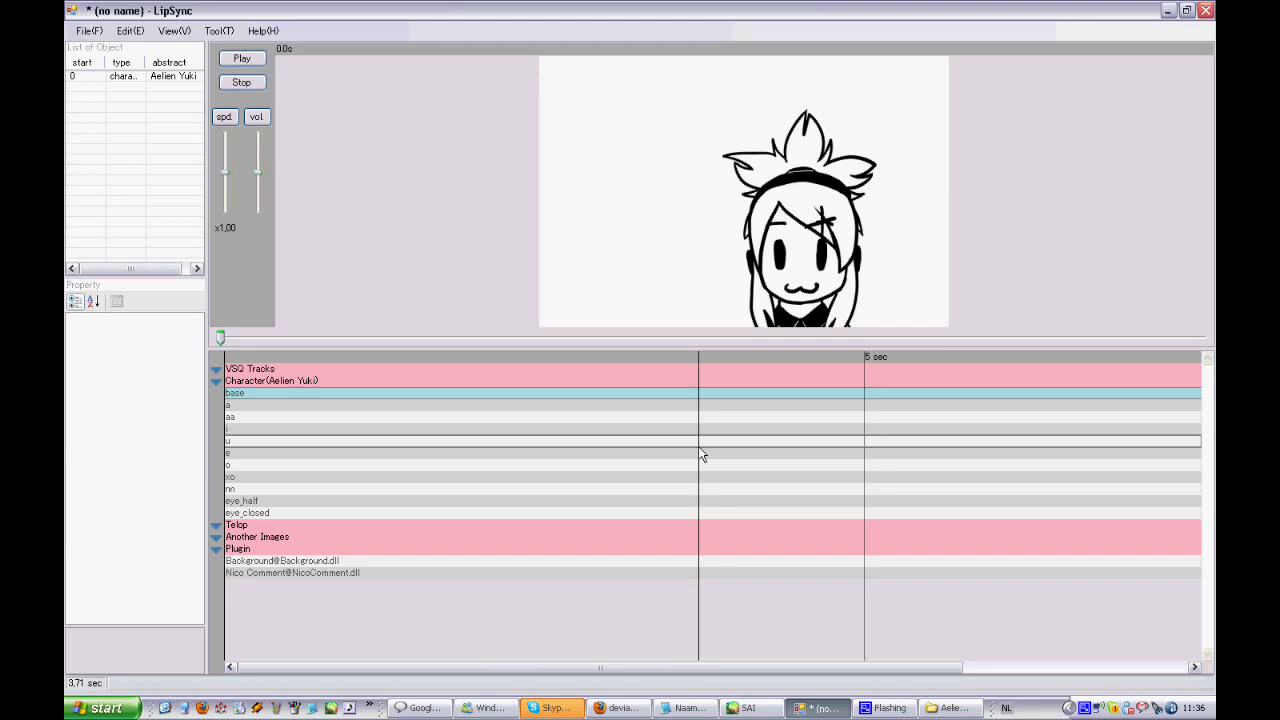
Step: Split the base entry at about 2.19 sec and select its parts
{"action": "right_click", "coordinate": [505, 395]}
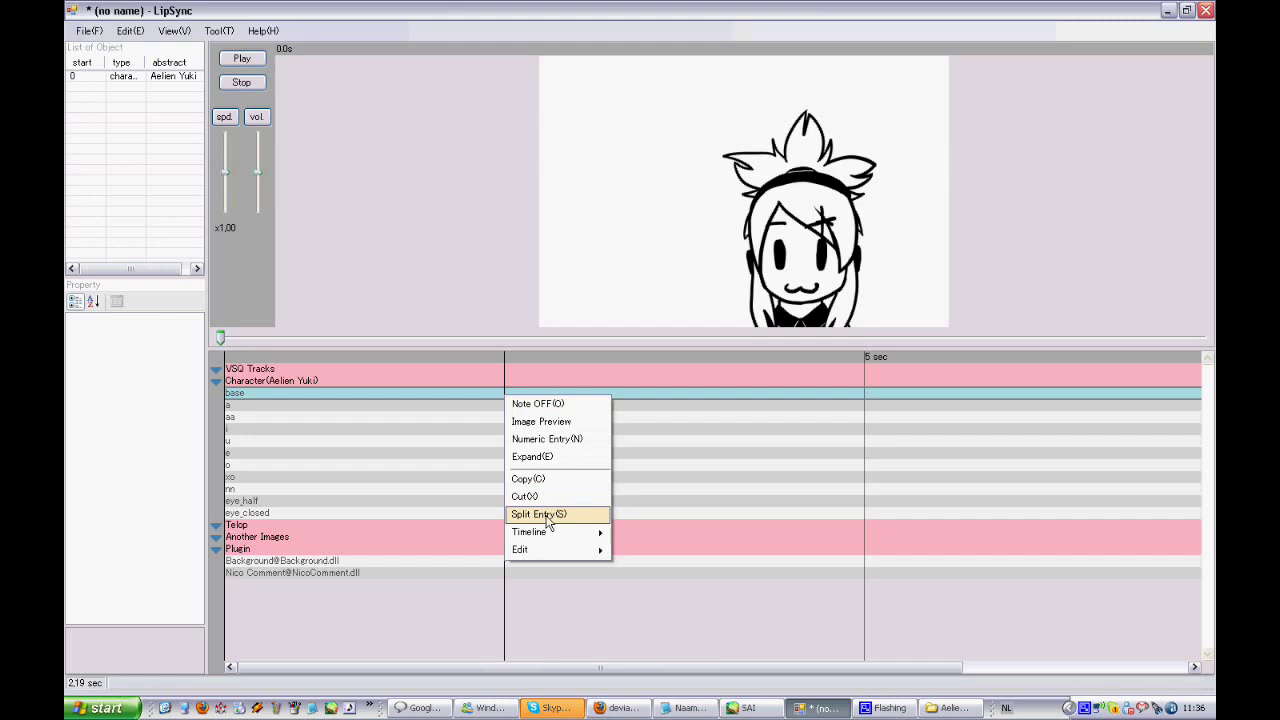
{"action": "left_click", "coordinate": [548, 514]}
{"action": "left_click", "coordinate": [497, 389]}
{"action": "left_click", "coordinate": [526, 400]}
{"action": "mouse_move", "coordinate": [505, 393]}
{"action": "left_mouse_down"}
{"action": "mouse_move", "coordinate": [571, 396]}
{"action": "mouse_move", "coordinate": [442, 382]}
{"action": "mouse_move", "coordinate": [449, 397]}
{"action": "mouse_move", "coordinate": [491, 397]}
{"action": "mouse_move", "coordinate": [443, 395]}
{"action": "mouse_move", "coordinate": [457, 399]}
{"action": "mouse_move", "coordinate": [557, 397]}
{"action": "mouse_move", "coordinate": [516, 397]}
{"action": "left_mouse_up"}
{"action": "left_click", "coordinate": [555, 394]}
{"action": "left_click", "coordinate": [489, 392]}
Step: Cut the base part after about 2.19 sec and expand the remaining base entry to fill the timeline
{"action": "right_click", "coordinate": [516, 397]}
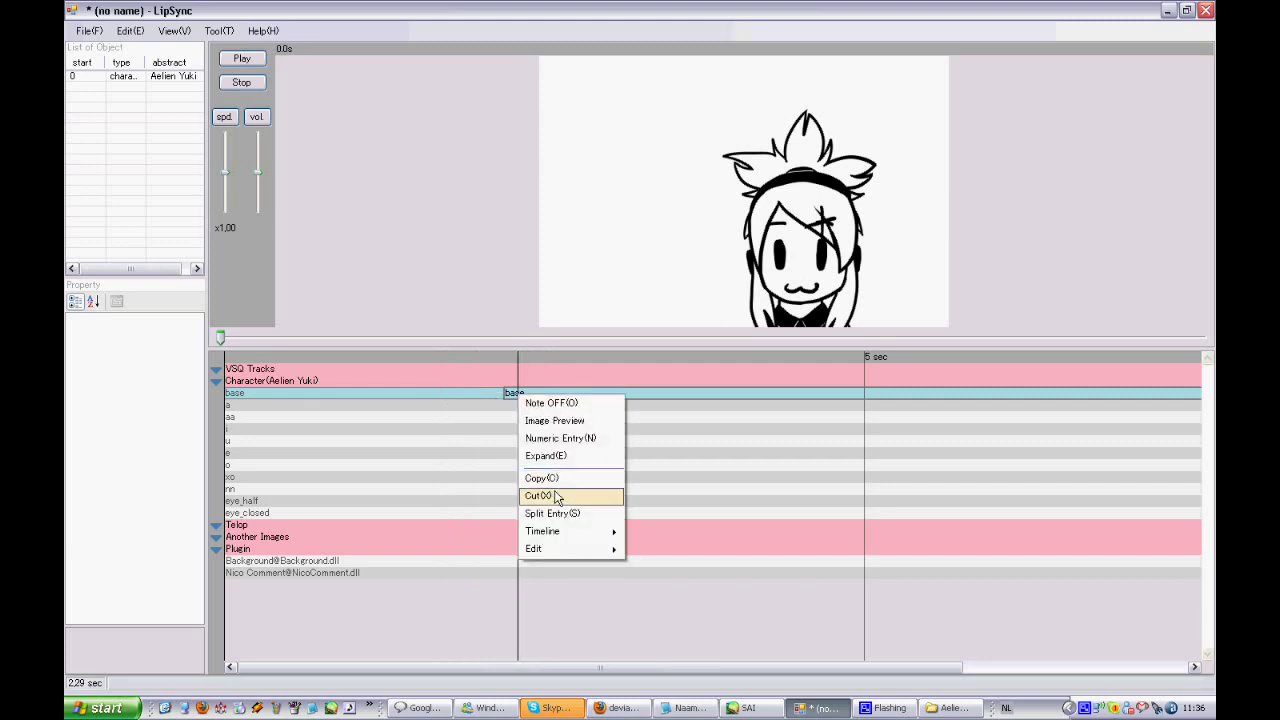
{"action": "left_click", "coordinate": [557, 496]}
{"action": "right_click", "coordinate": [491, 395]}
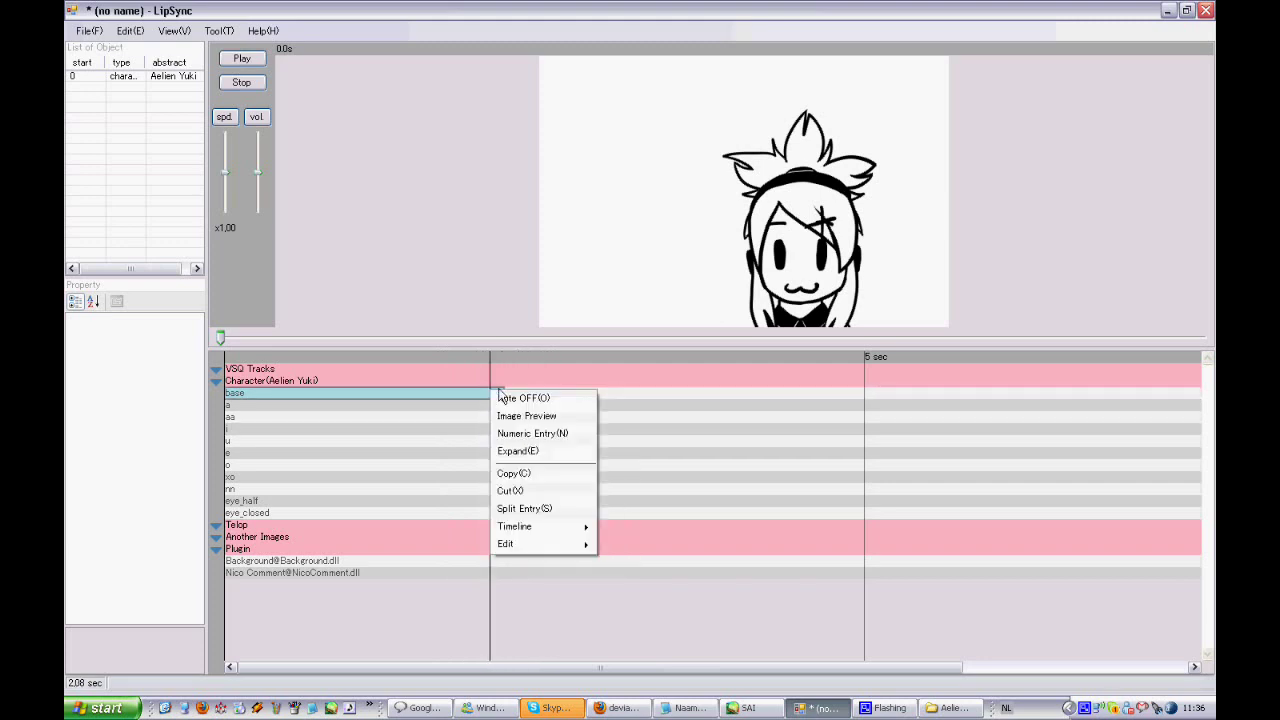
{"action": "left_click", "coordinate": [517, 451]}
{"action": "left_click_drag", "start_coordinate": [370, 350], "coordinate": [130, 327]}
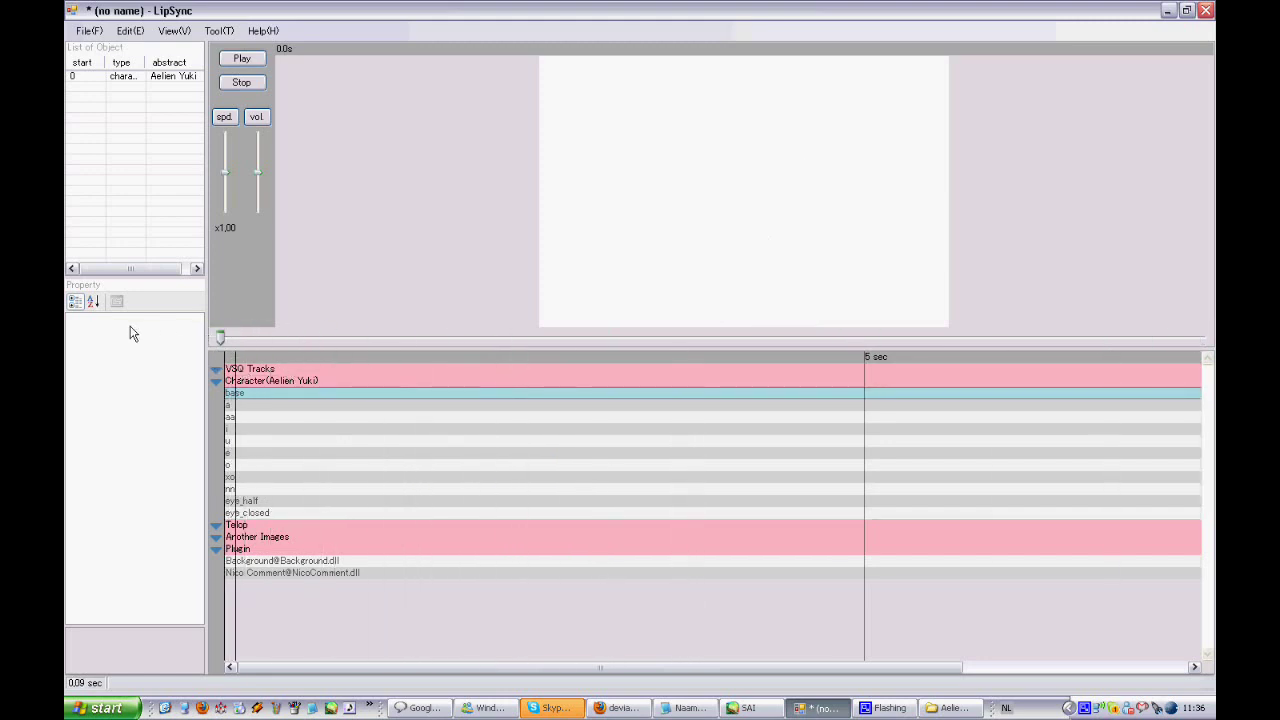
{"action": "left_click", "coordinate": [237, 397]}
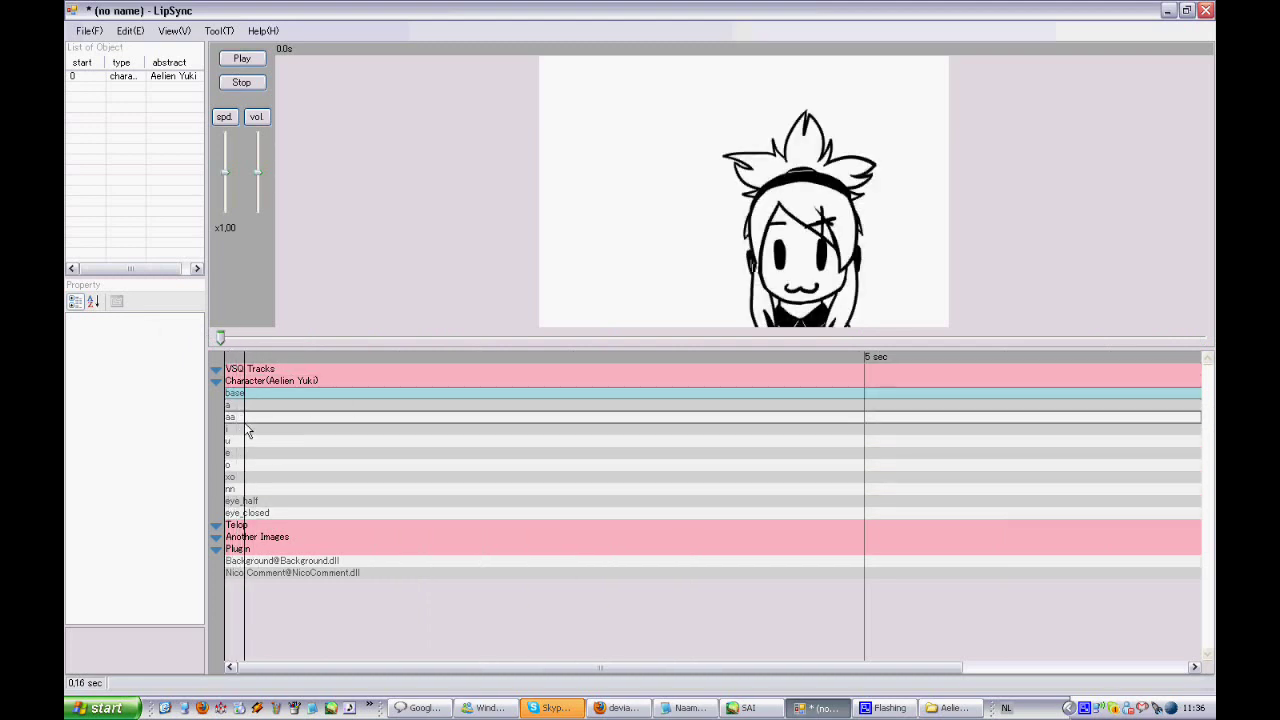
Step: Draw a short aa entry at the start, followed by a u entry ending at about 1.16 sec
{"action": "left_click_drag", "start_coordinate": [258, 394], "coordinate": [197, 424]}
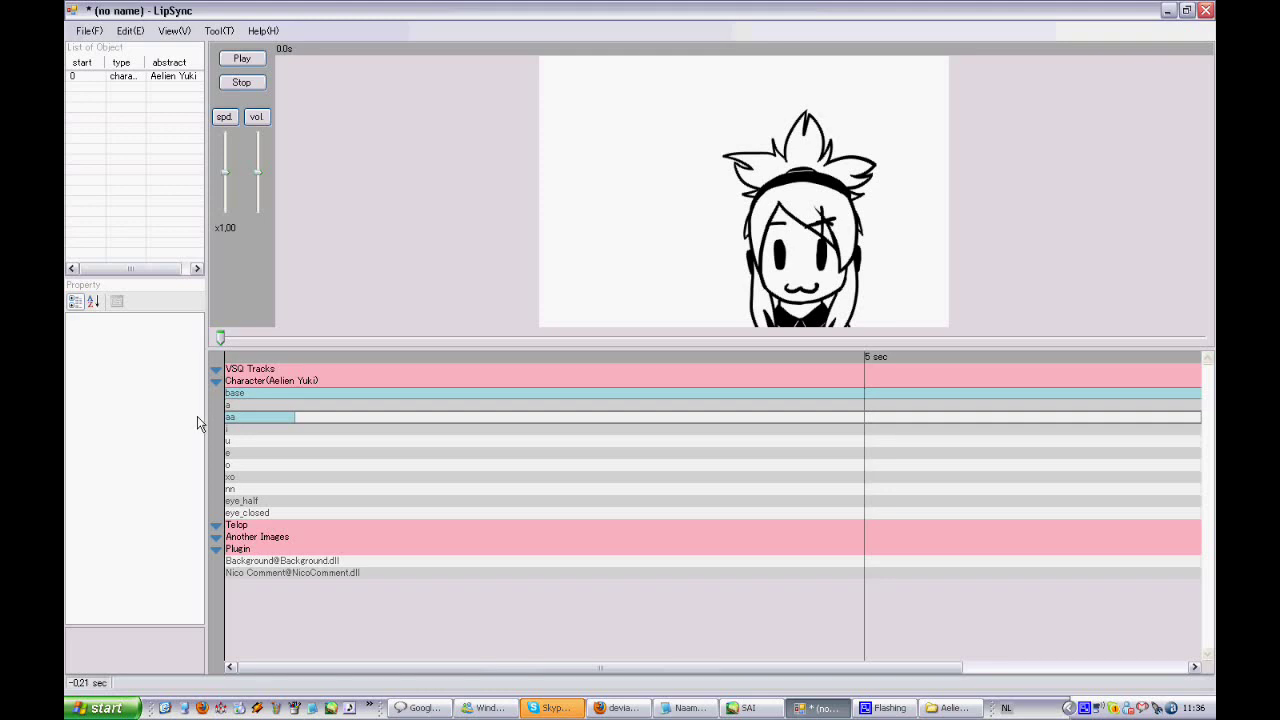
{"action": "left_click_drag", "start_coordinate": [287, 441], "coordinate": [252, 438]}
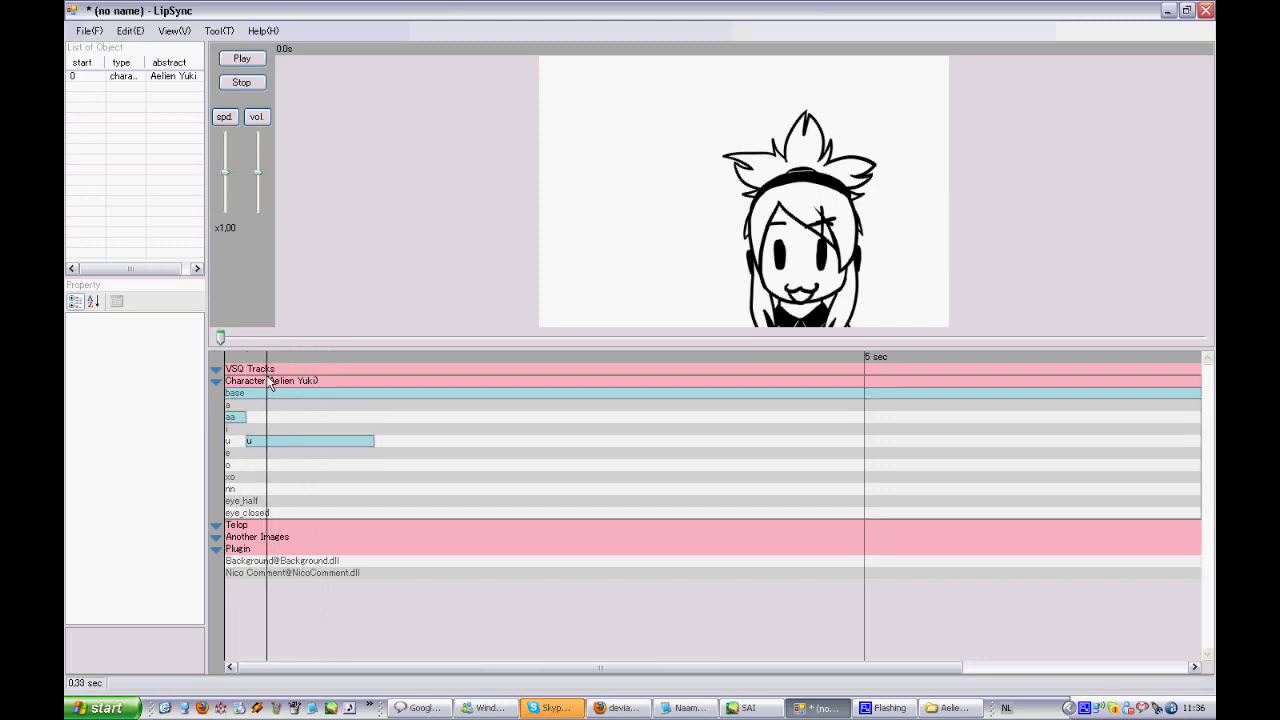
{"action": "left_click", "coordinate": [243, 421]}
{"action": "left_click", "coordinate": [238, 422]}
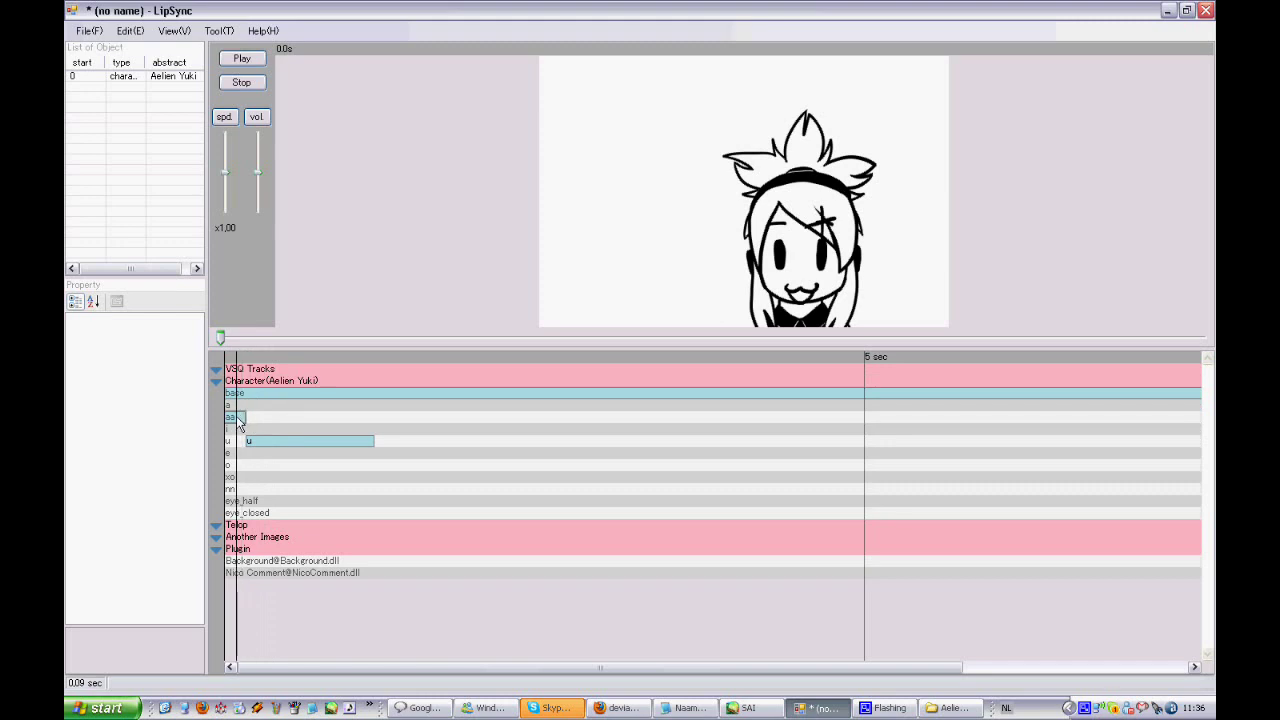
{"action": "left_click", "coordinate": [238, 417]}
{"action": "left_click", "coordinate": [264, 440]}
{"action": "left_click", "coordinate": [236, 418]}
{"action": "left_click", "coordinate": [272, 444]}
{"action": "left_click", "coordinate": [234, 417]}
{"action": "left_click", "coordinate": [266, 441]}
{"action": "left_click", "coordinate": [240, 416]}
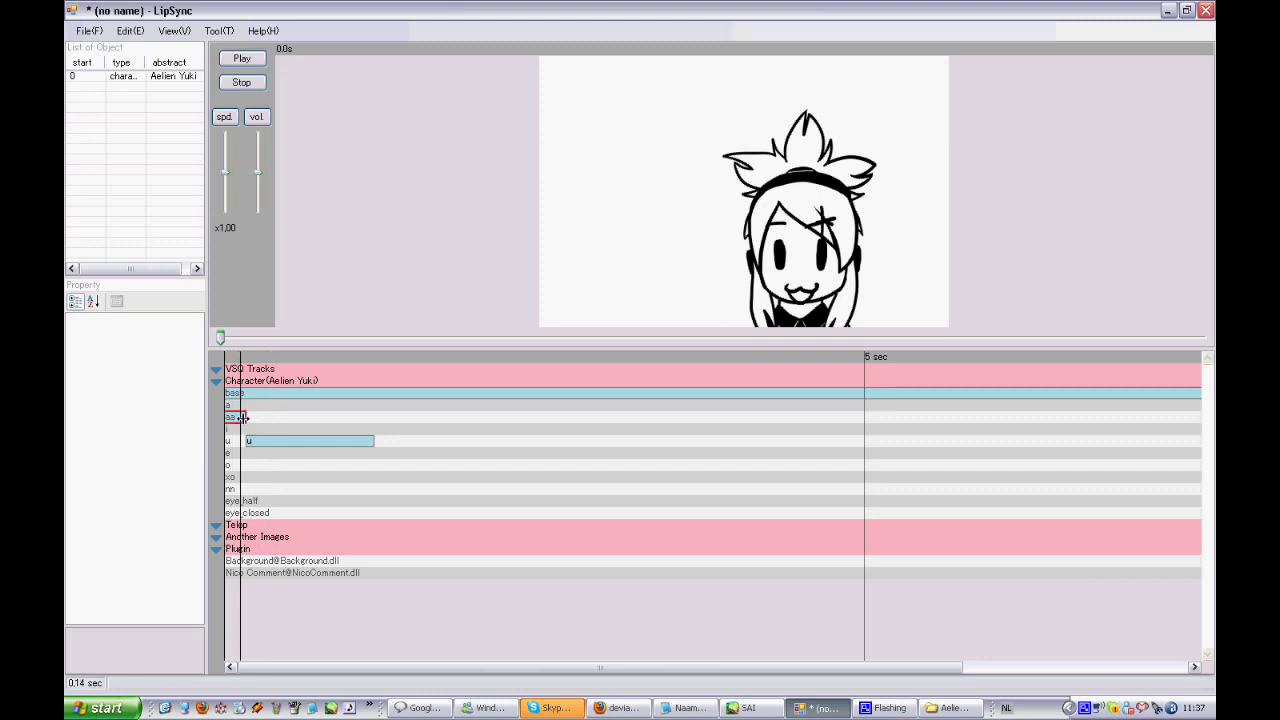
Step: Extend the aa entry's end to about 0.39 sec and move the character up to location 20, -162 in the preview
{"action": "left_click_drag", "start_coordinate": [244, 418], "coordinate": [273, 418]}
{"action": "left_click", "coordinate": [397, 383]}
{"action": "left_click_drag", "start_coordinate": [397, 383], "coordinate": [360, 390]}
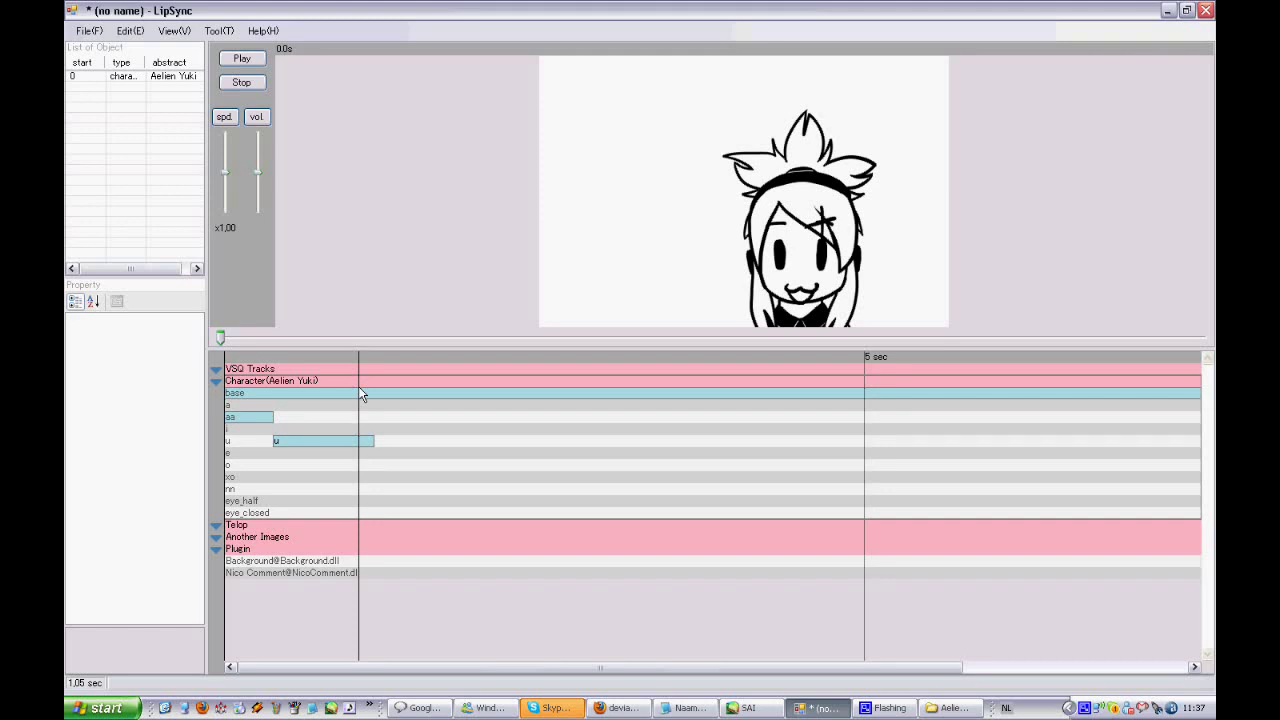
{"action": "left_click_drag", "start_coordinate": [358, 386], "coordinate": [372, 386]}
{"action": "left_click_drag", "start_coordinate": [802, 241], "coordinate": [830, 166]}
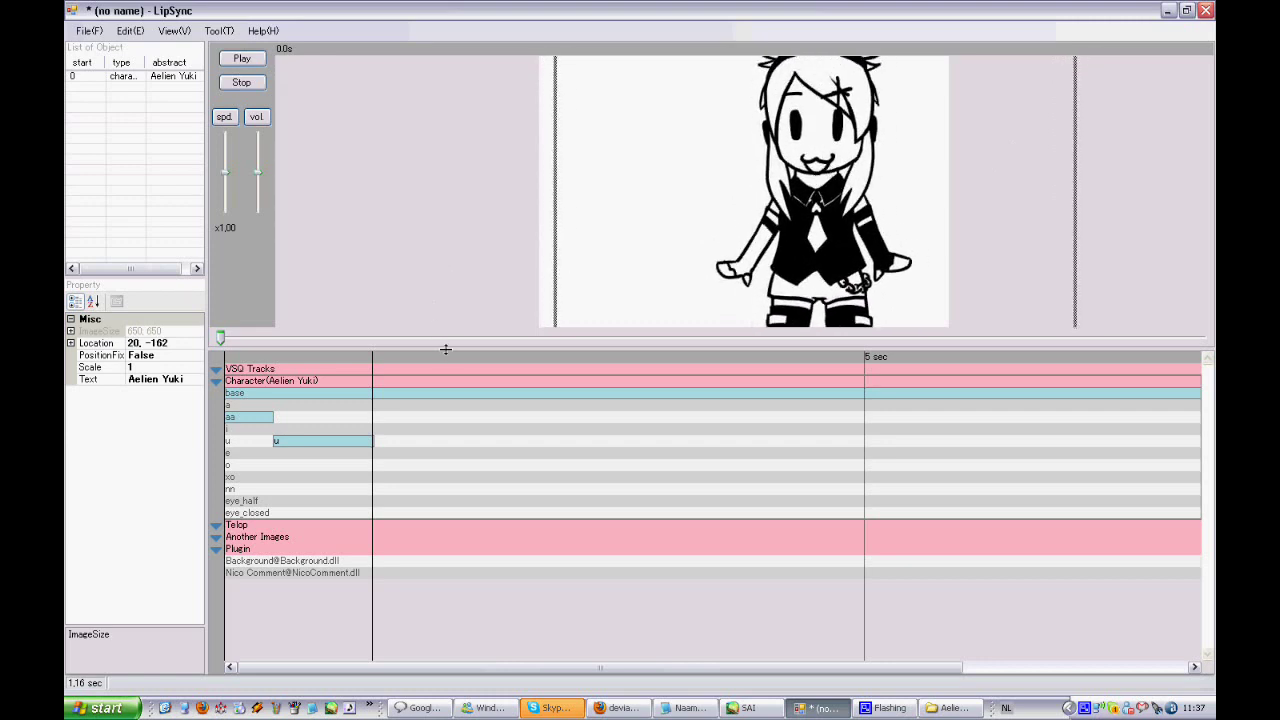
Step: Cut the aa and u entries from the character's mouth tracks
{"action": "left_click", "coordinate": [261, 414]}
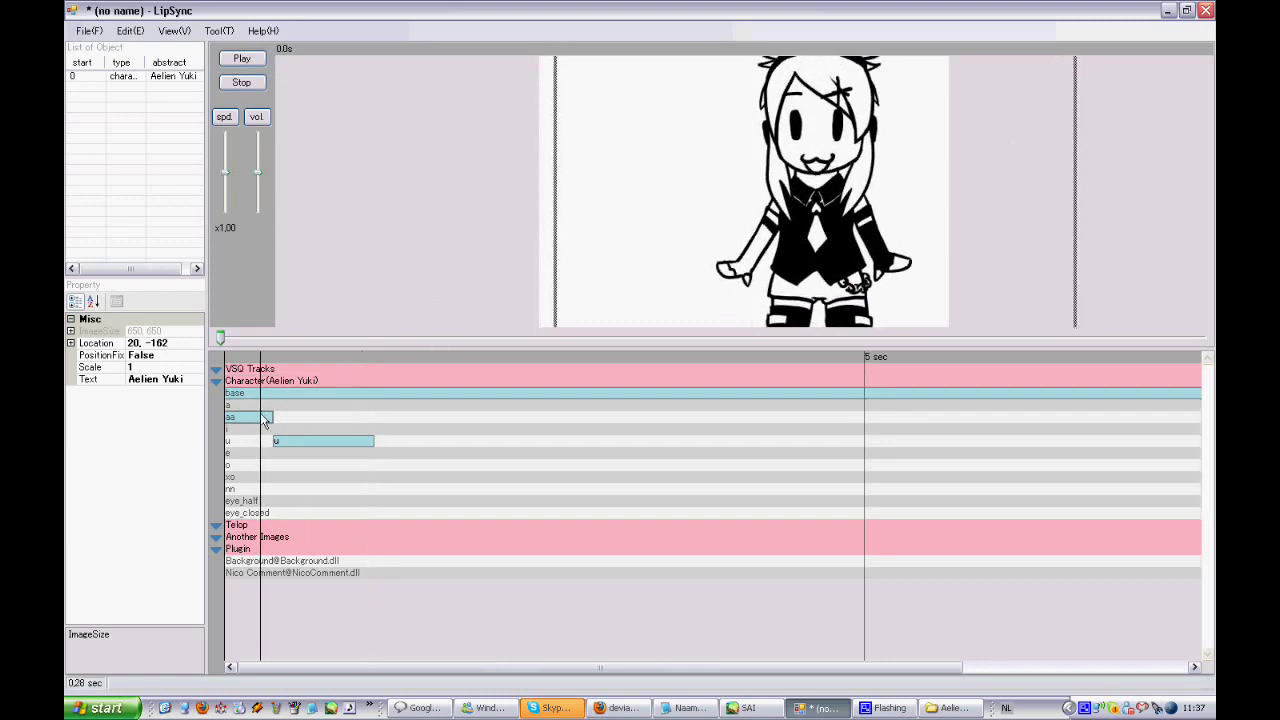
{"action": "left_click", "coordinate": [258, 411]}
{"action": "left_click", "coordinate": [259, 416]}
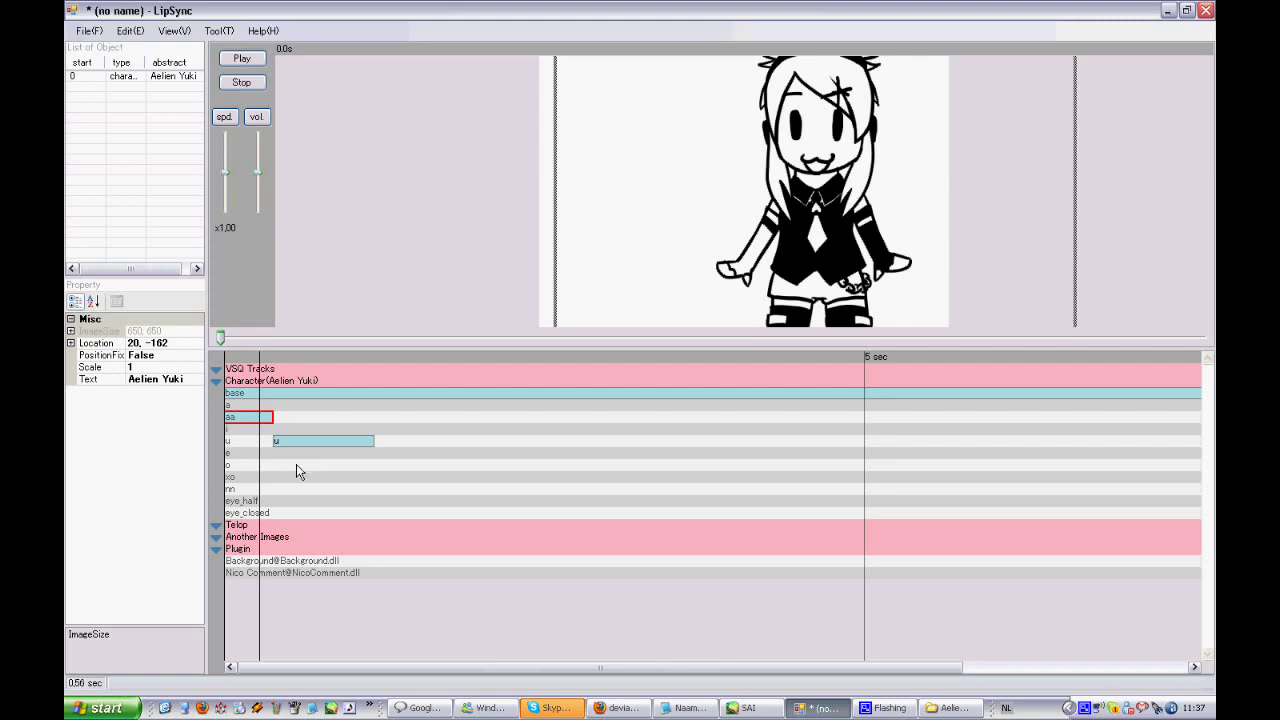
{"action": "left_click", "coordinate": [256, 420]}
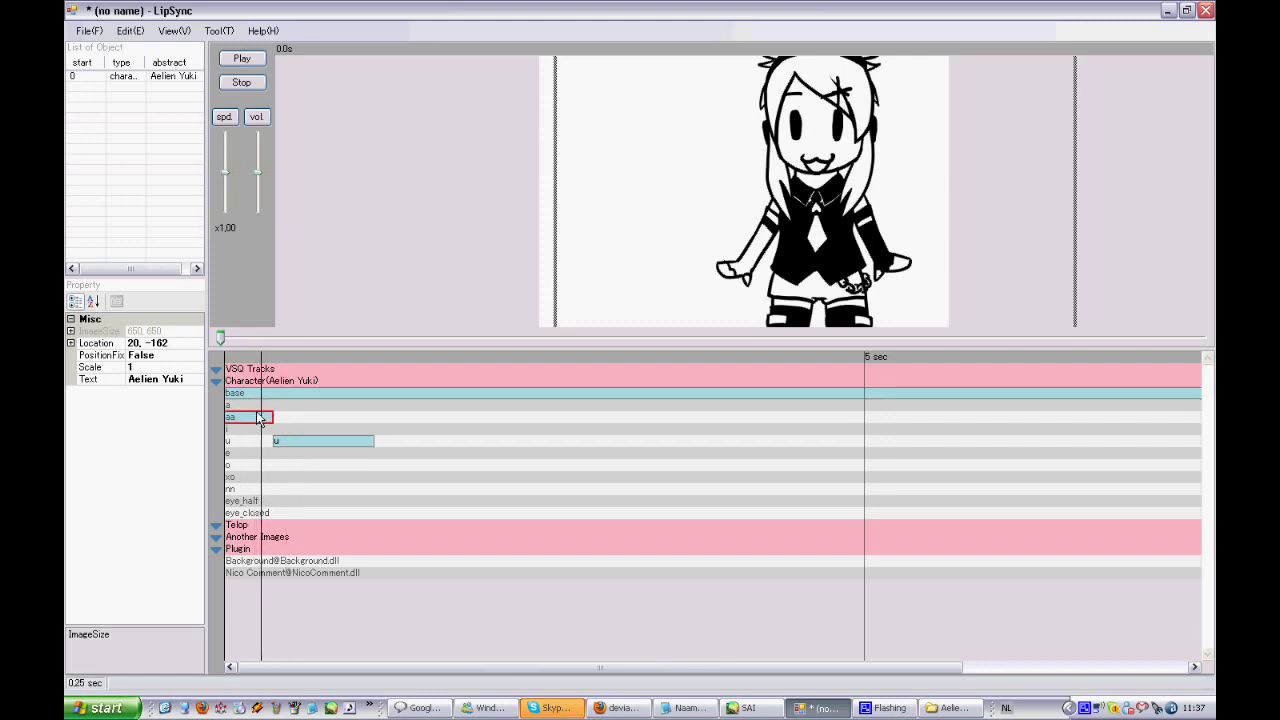
{"action": "right_click", "coordinate": [257, 417]}
{"action": "left_click", "coordinate": [253, 417]}
{"action": "right_click", "coordinate": [256, 420]}
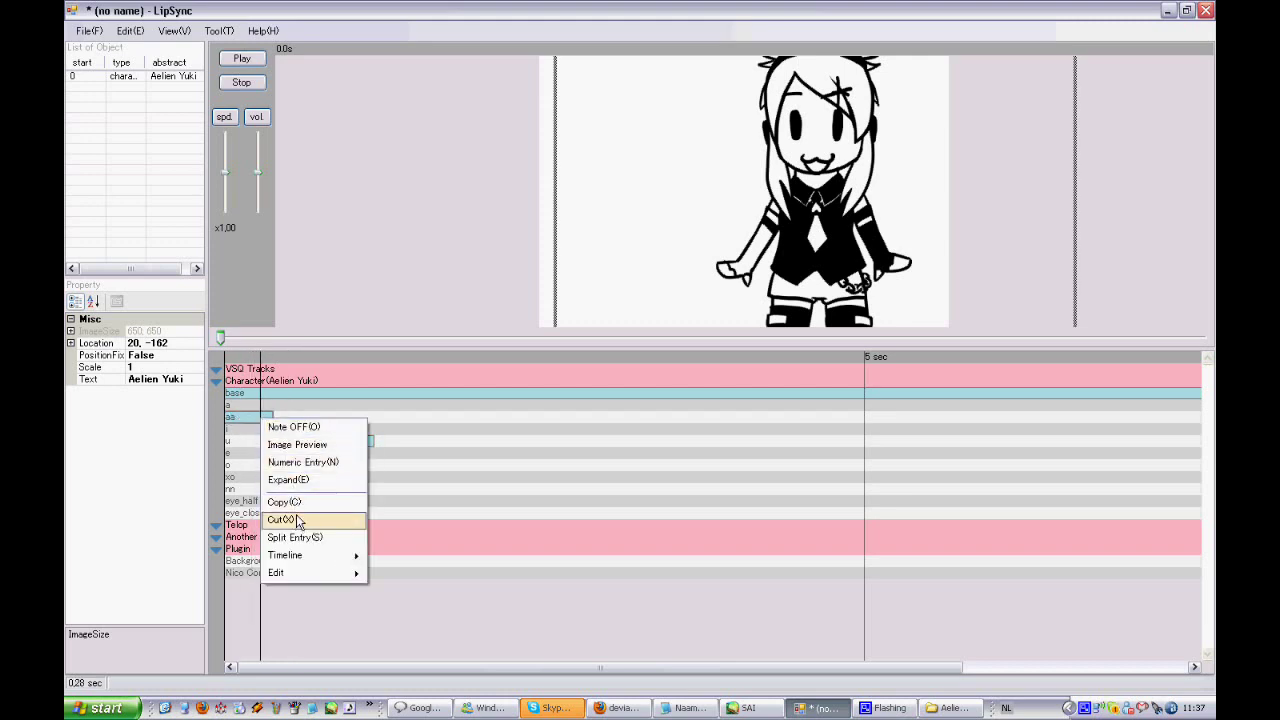
{"action": "left_click", "coordinate": [298, 518]}
{"action": "right_click", "coordinate": [312, 447]}
{"action": "right_click", "coordinate": [296, 442]}
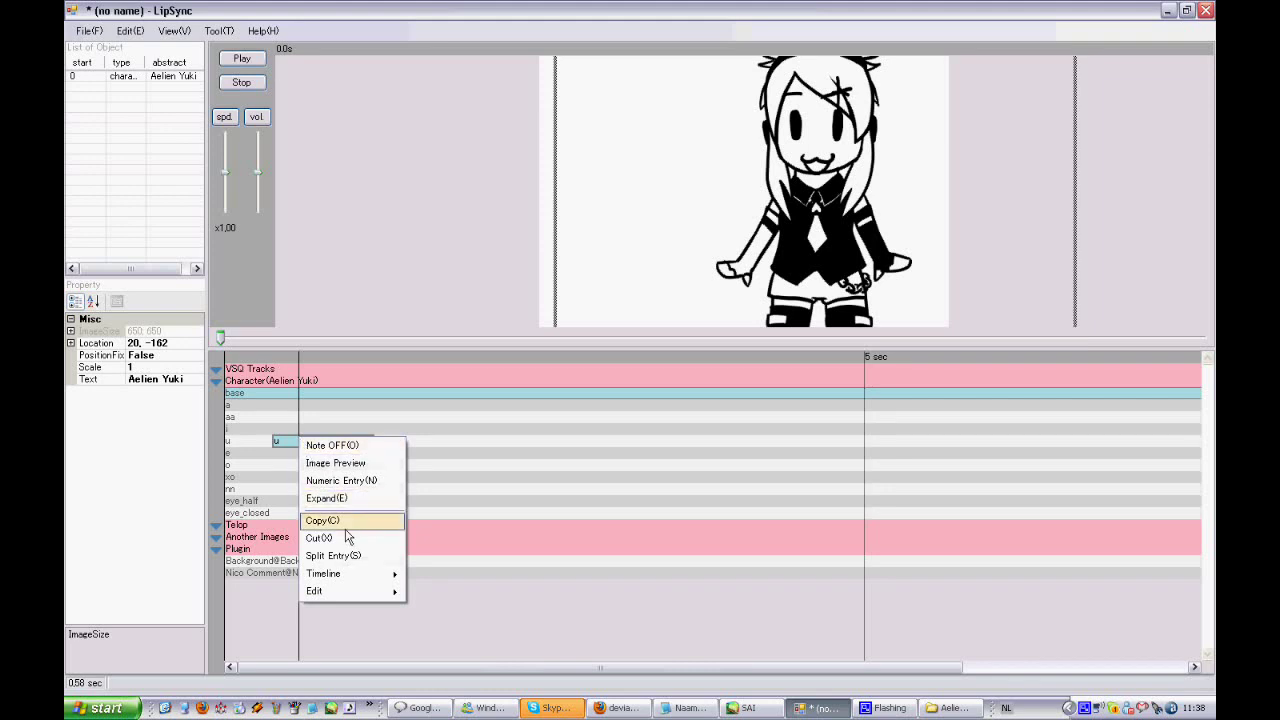
{"action": "left_click", "coordinate": [322, 530]}
{"action": "left_click", "coordinate": [311, 411]}
{"action": "left_click", "coordinate": [278, 381]}
{"action": "left_click", "coordinate": [276, 390]}
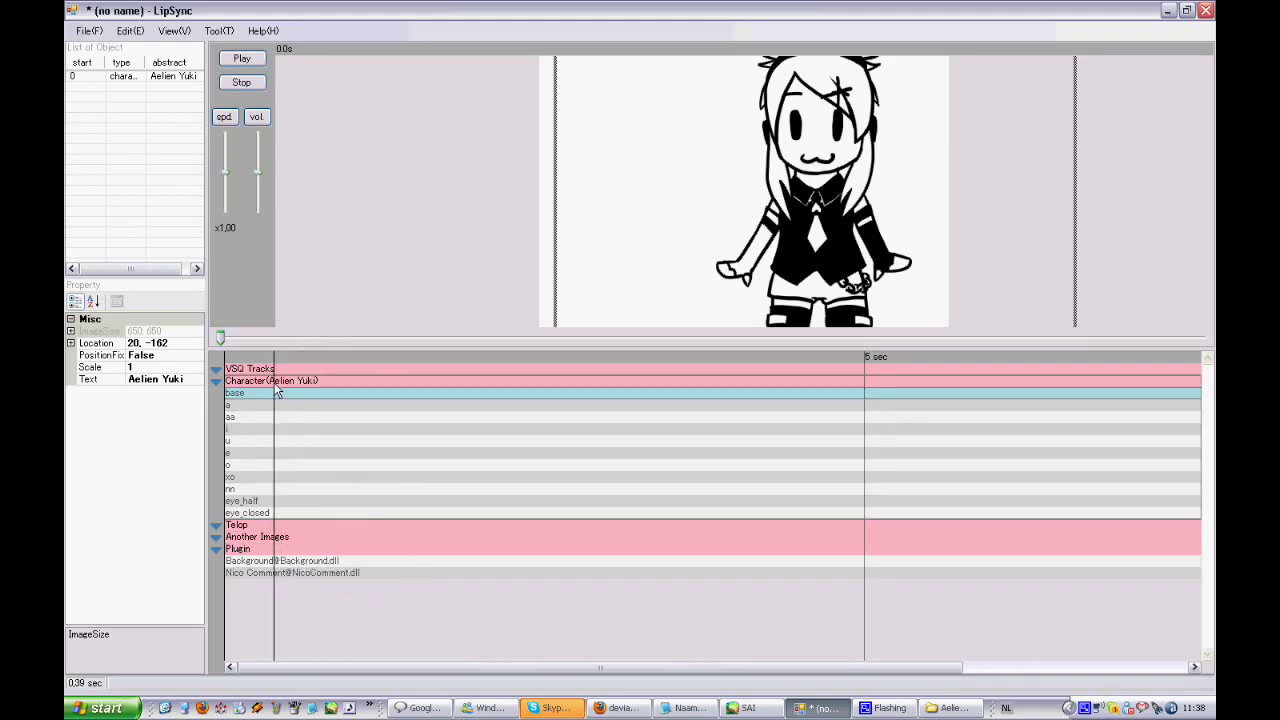
{"action": "left_click", "coordinate": [301, 396]}
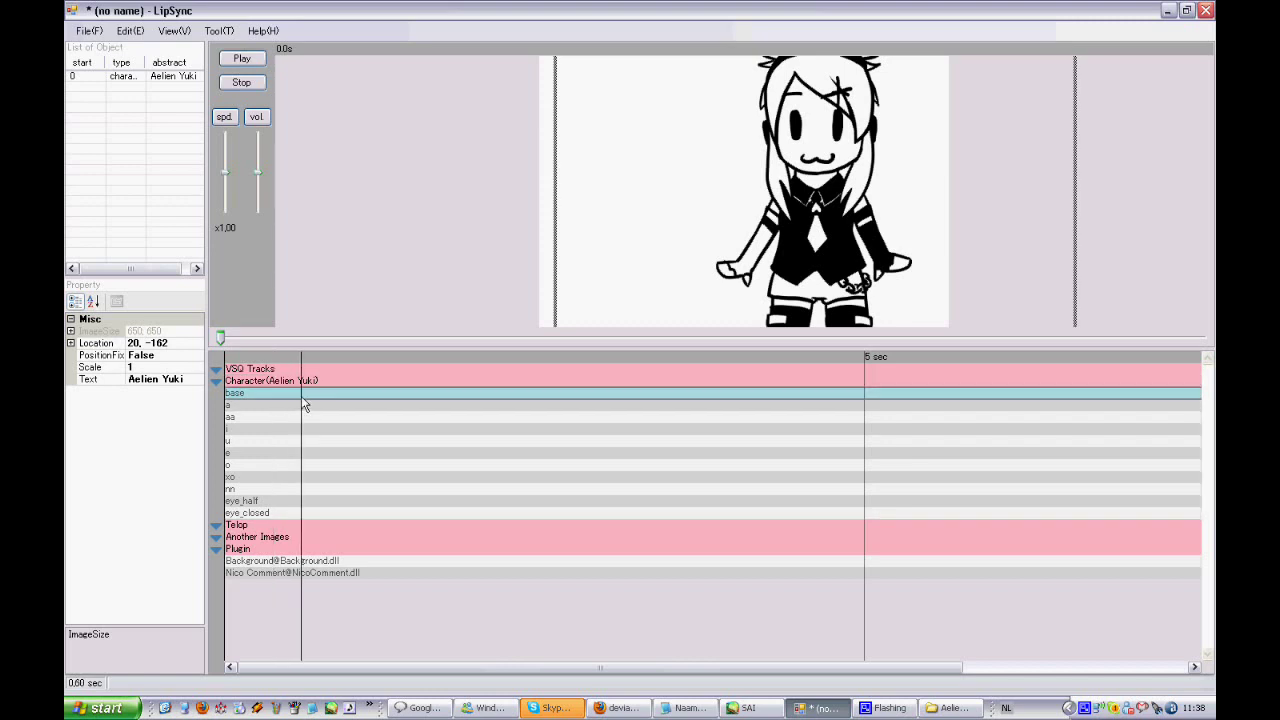
{"action": "right_click", "coordinate": [301, 396]}
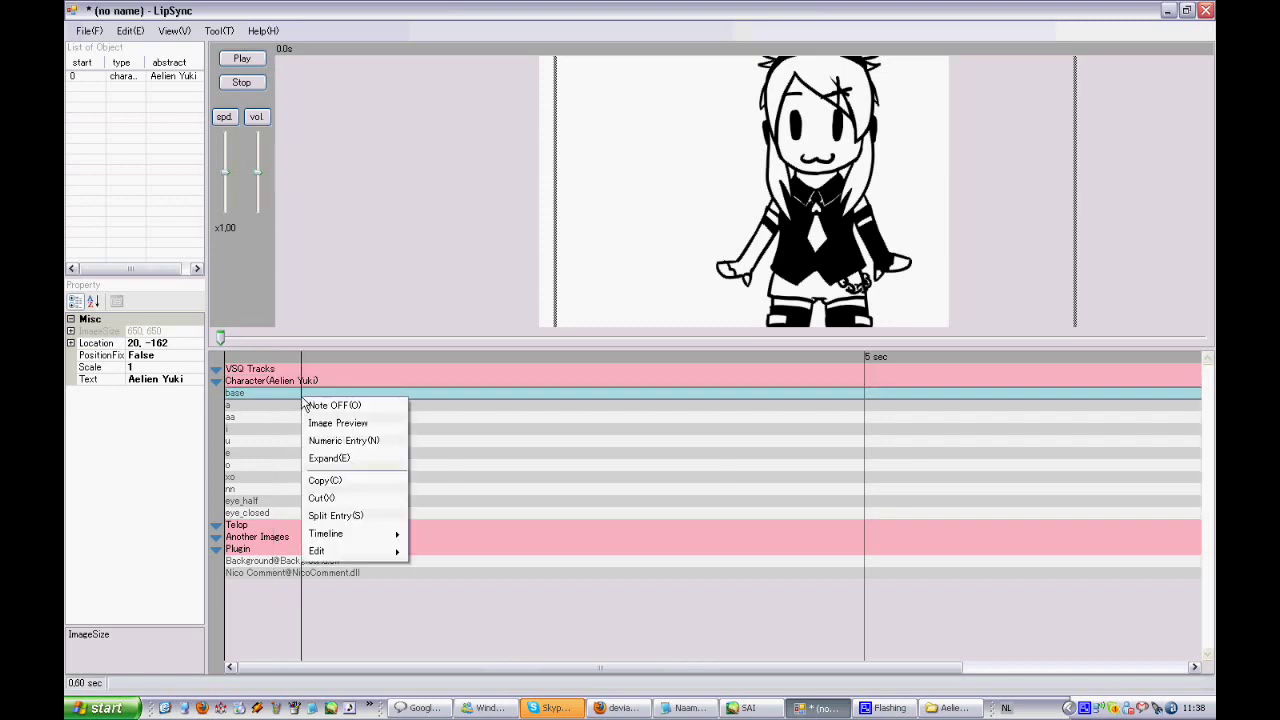
{"action": "left_click", "coordinate": [457, 471]}
{"action": "left_click", "coordinate": [337, 432]}
{"action": "left_click_drag", "start_coordinate": [335, 392], "coordinate": [380, 390]}
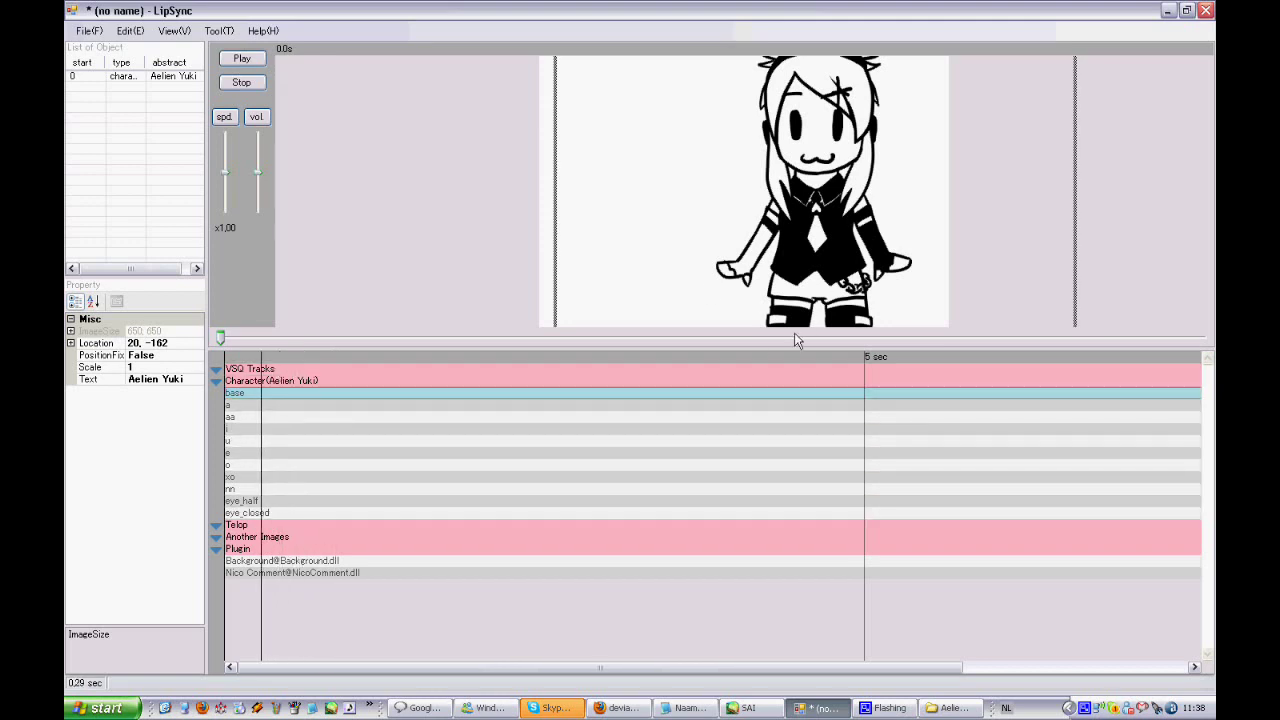
Step: Set the character's scale to 0.8 and move it to location 134, -62 in the enlarged preview area
{"action": "left_click_drag", "start_coordinate": [771, 344], "coordinate": [771, 497]}
{"action": "left_click_drag", "start_coordinate": [733, 240], "coordinate": [838, 268]}
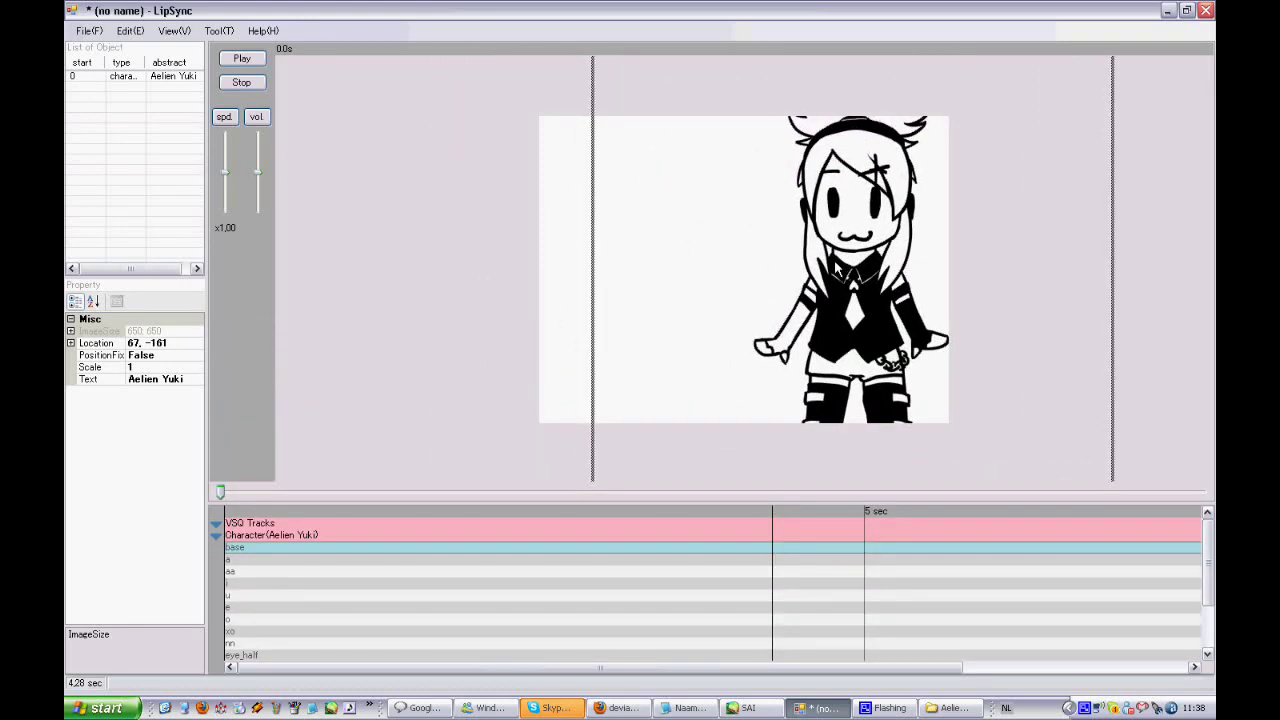
{"action": "left_click", "coordinate": [150, 367]}
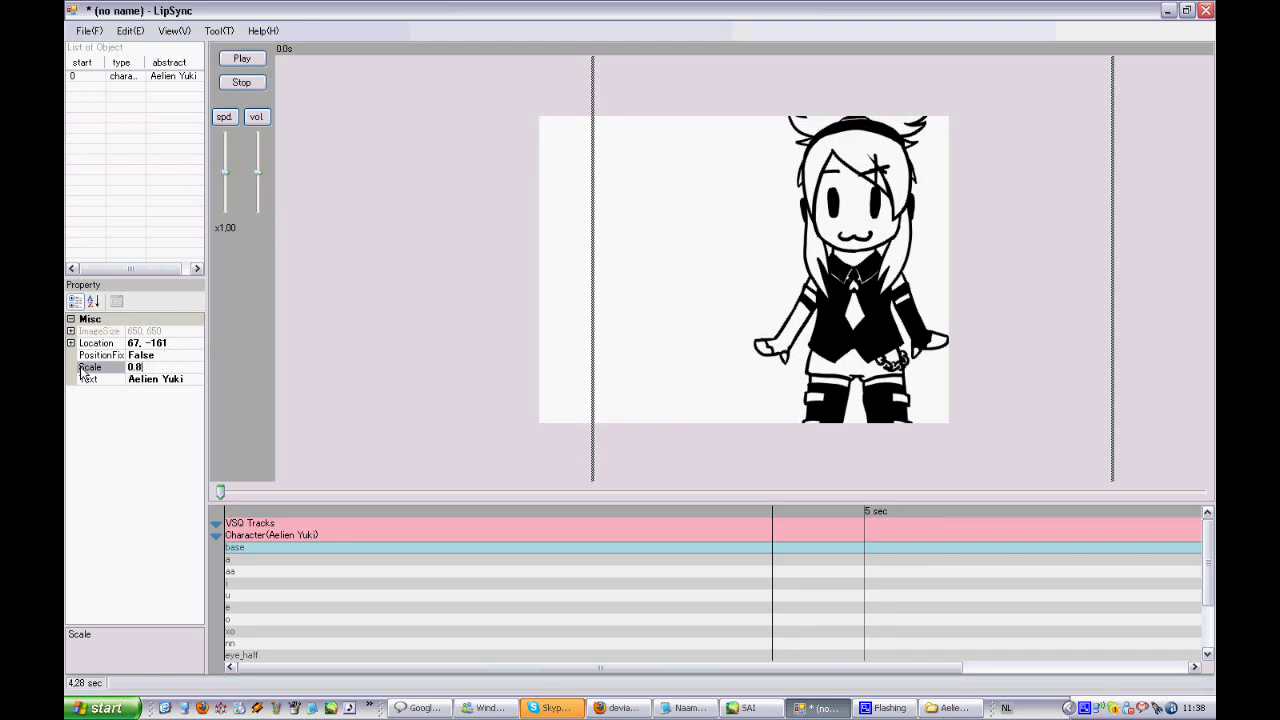
{"action": "type", "text": "0.8"}
{"action": "key", "text": "Return"}
{"action": "left_click_drag", "start_coordinate": [824, 245], "coordinate": [877, 314]}
Step: Set the character's scale to 0,5 and move the whole figure into the frame at location 77, 55
{"action": "left_click", "coordinate": [150, 366]}
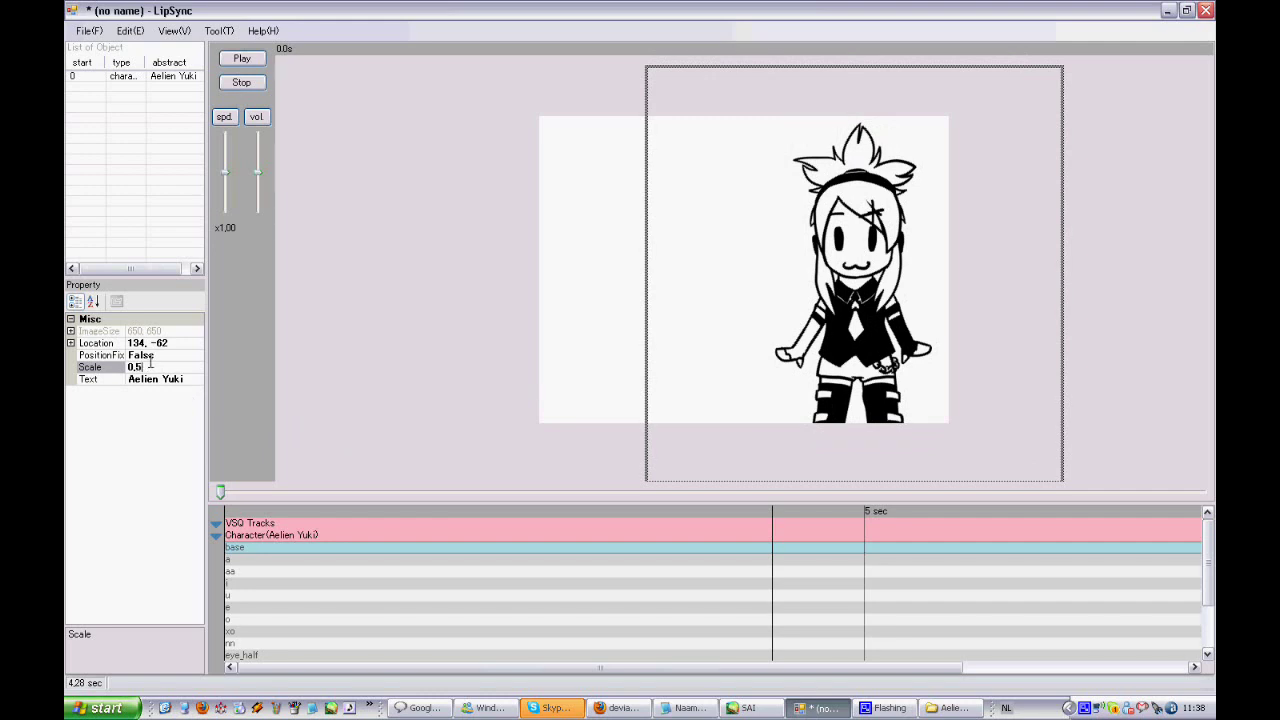
{"action": "type", "text": "5"}
{"action": "key", "text": "Return"}
{"action": "left_click_drag", "start_coordinate": [769, 288], "coordinate": [729, 378]}
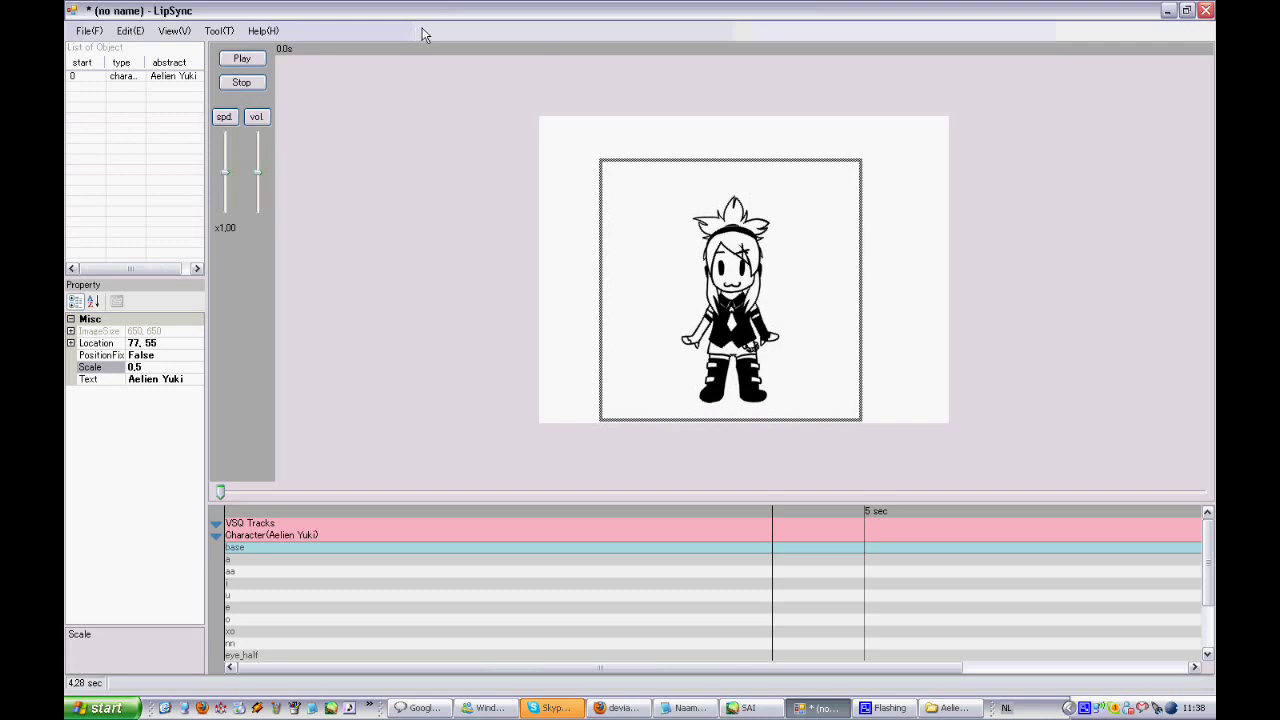
{"action": "left_click", "coordinate": [447, 116]}
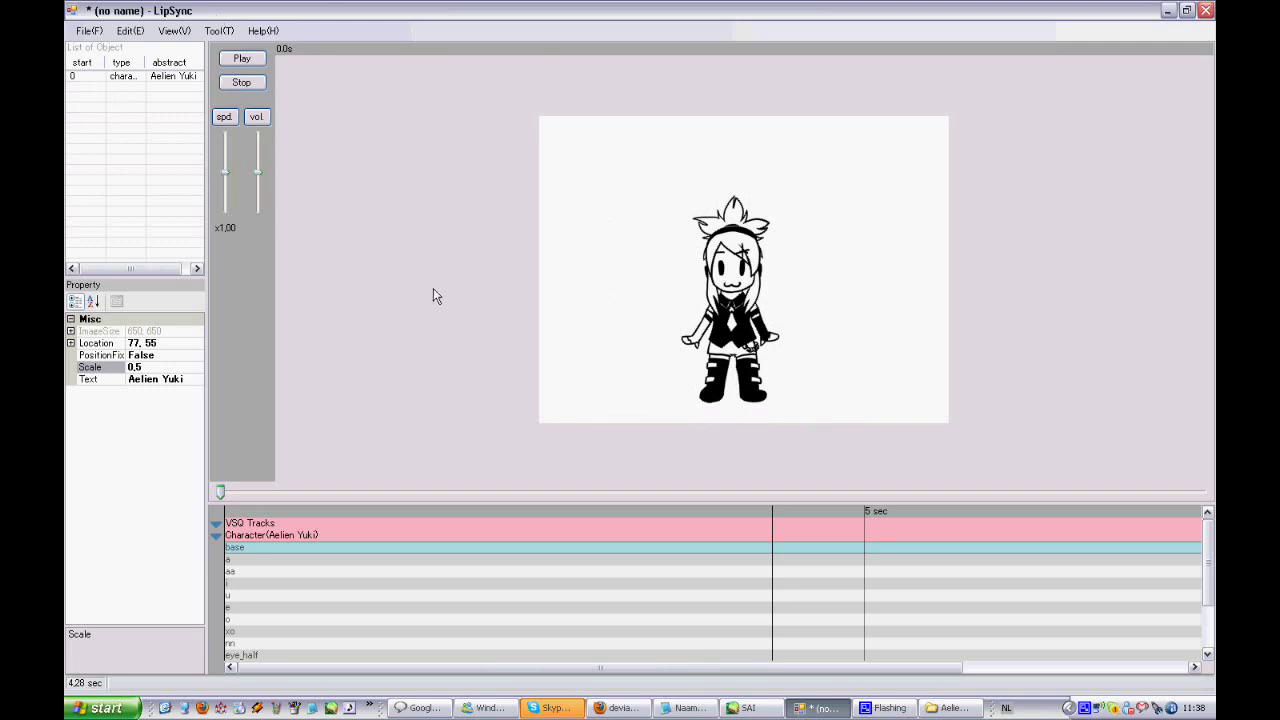
Step: Enlarge the timeline area to show all tracks and re-enter the character's scale as 0,5
{"action": "left_click_drag", "start_coordinate": [363, 496], "coordinate": [385, 390]}
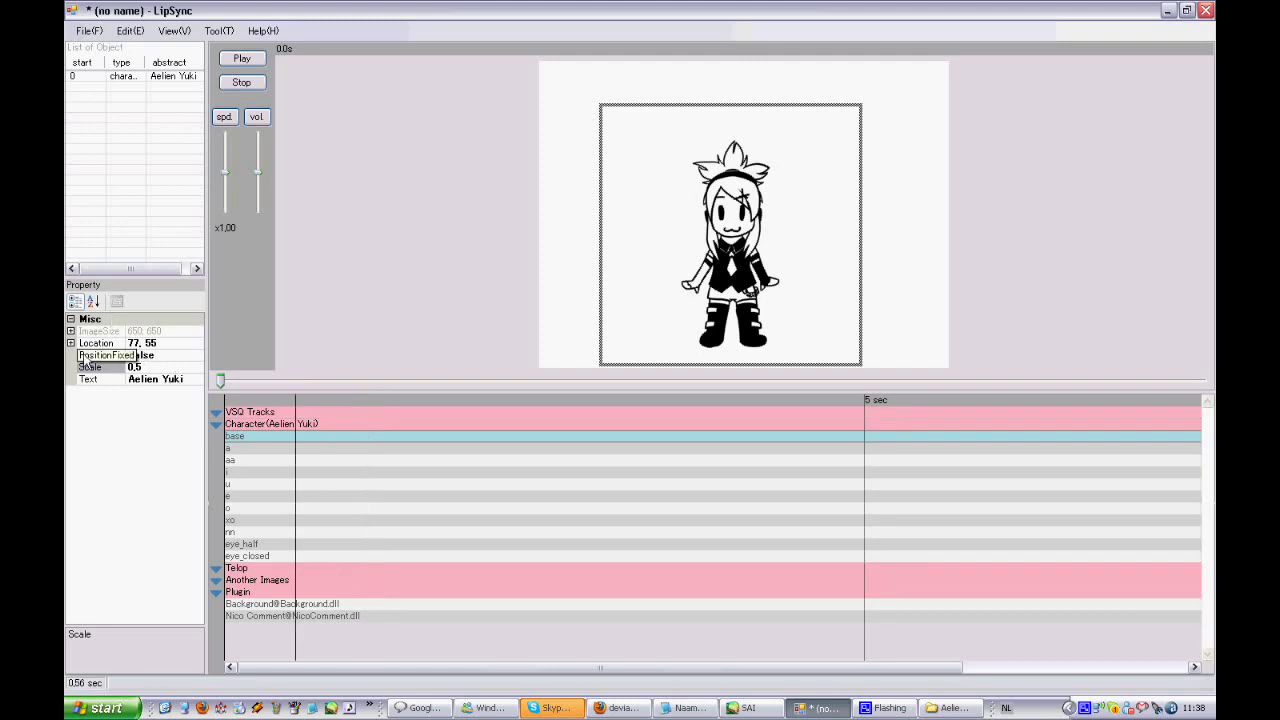
{"action": "left_click", "coordinate": [133, 366]}
{"action": "type", "text": "0,5"}
{"action": "key", "text": "Return"}
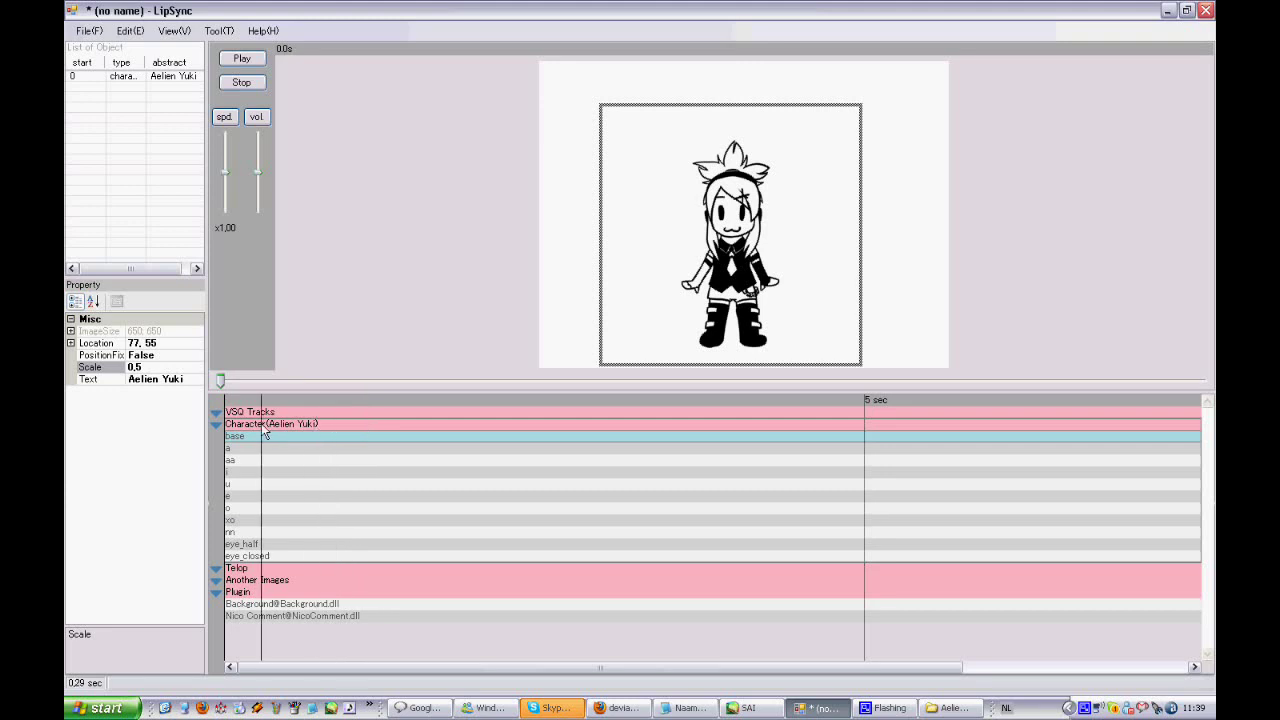
Step: Start generating winks for the character, with eye_closed as the closed-eye image and eye_half as the in-between image
{"action": "right_click", "coordinate": [296, 429]}
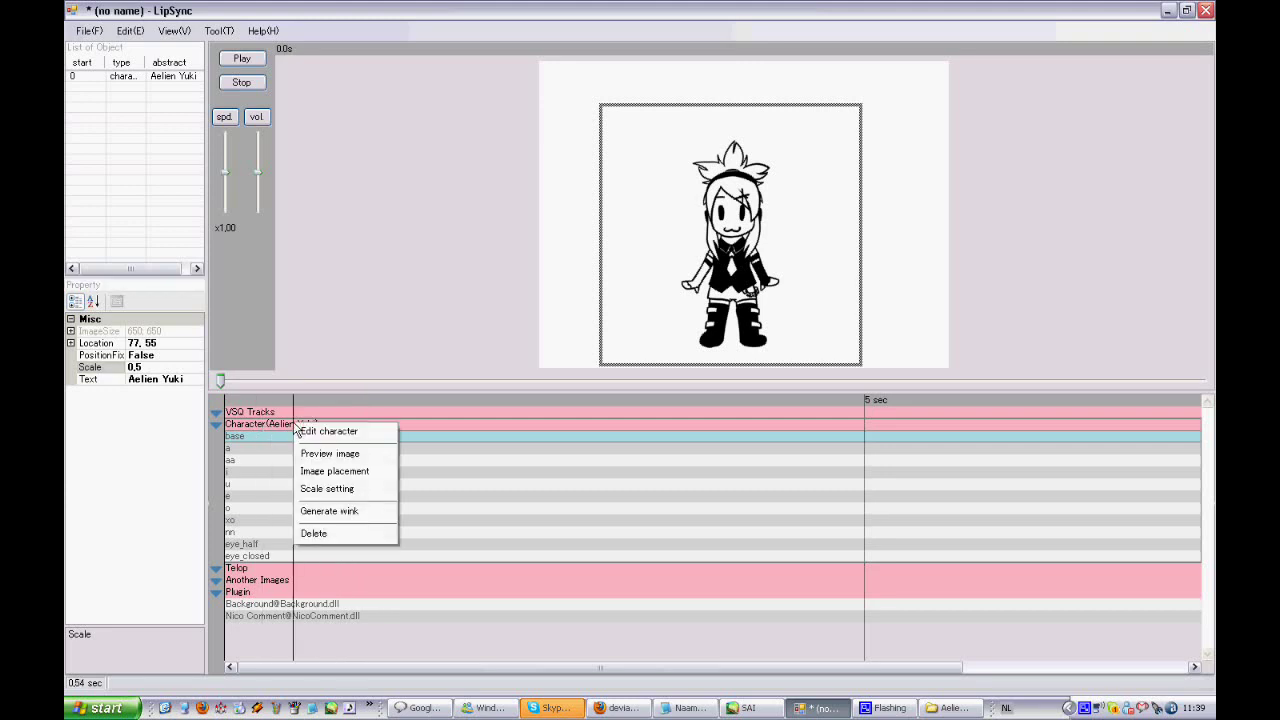
{"action": "left_click", "coordinate": [330, 512]}
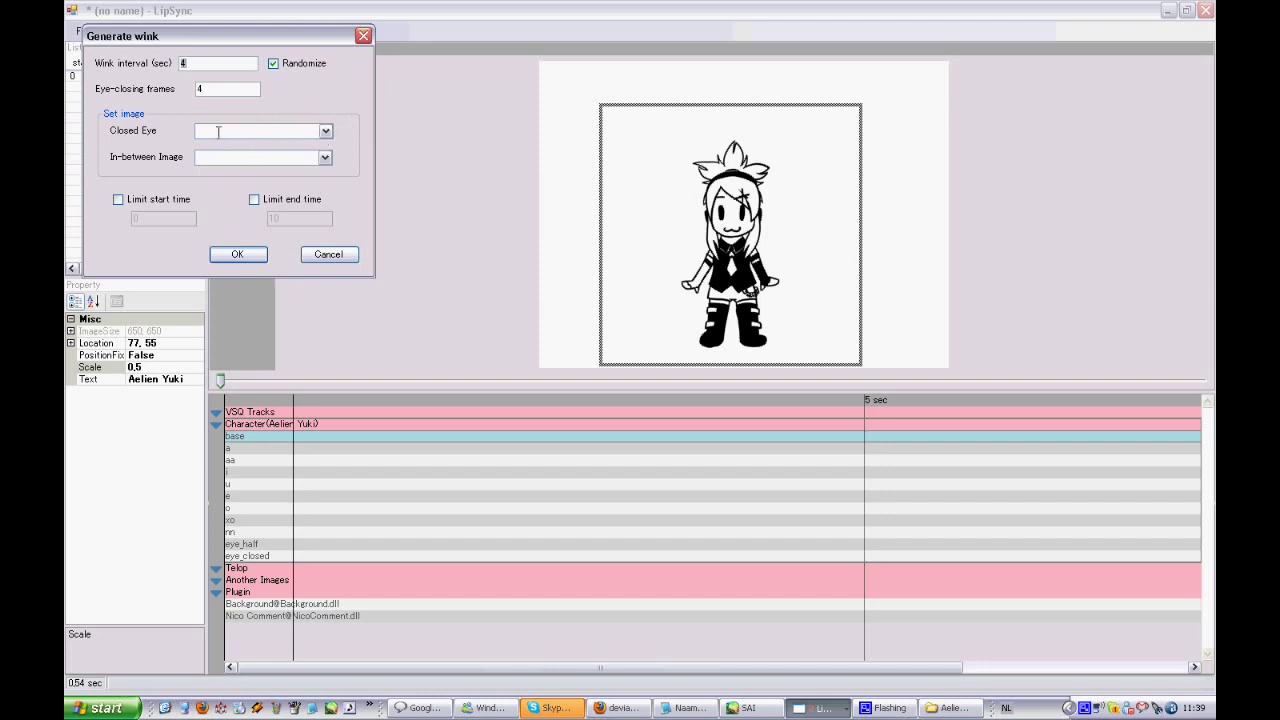
{"action": "left_click", "coordinate": [325, 131]}
{"action": "left_click", "coordinate": [325, 178]}
{"action": "mouse_move", "coordinate": [326, 172]}
{"action": "left_mouse_down"}
{"action": "mouse_move", "coordinate": [326, 154]}
{"action": "mouse_move", "coordinate": [333, 191]}
{"action": "left_mouse_up"}
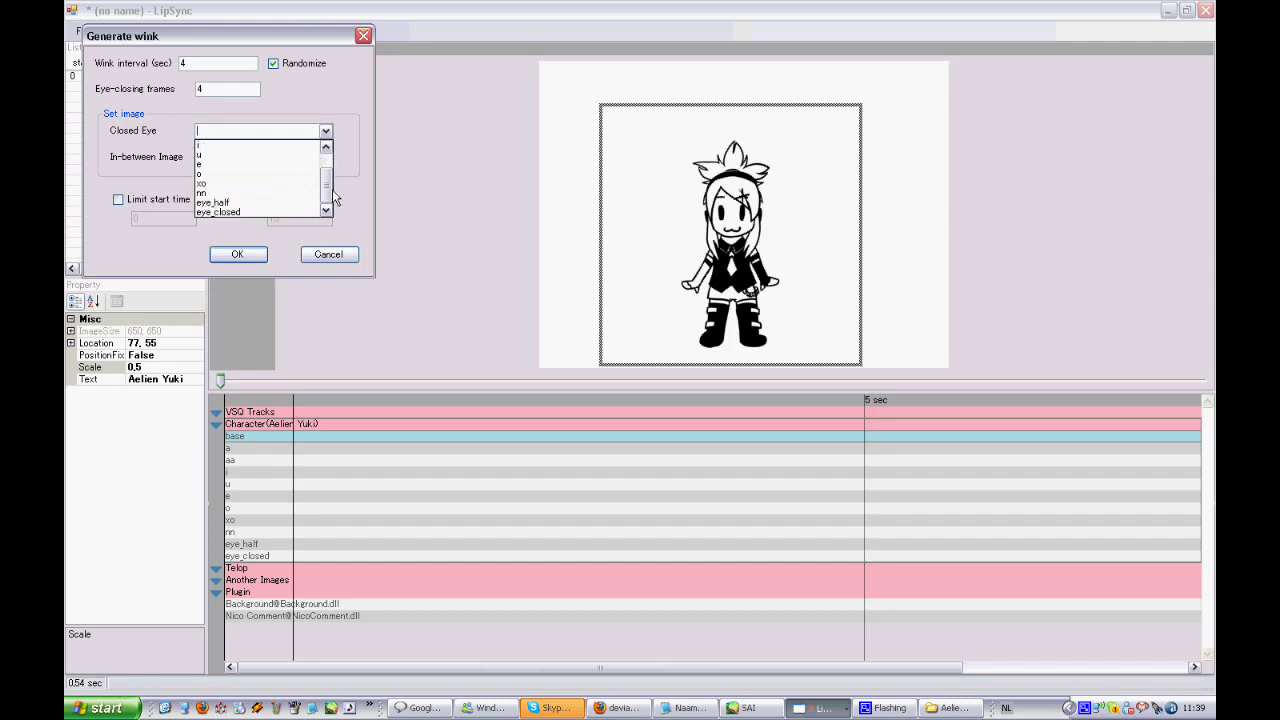
{"action": "left_click", "coordinate": [228, 213]}
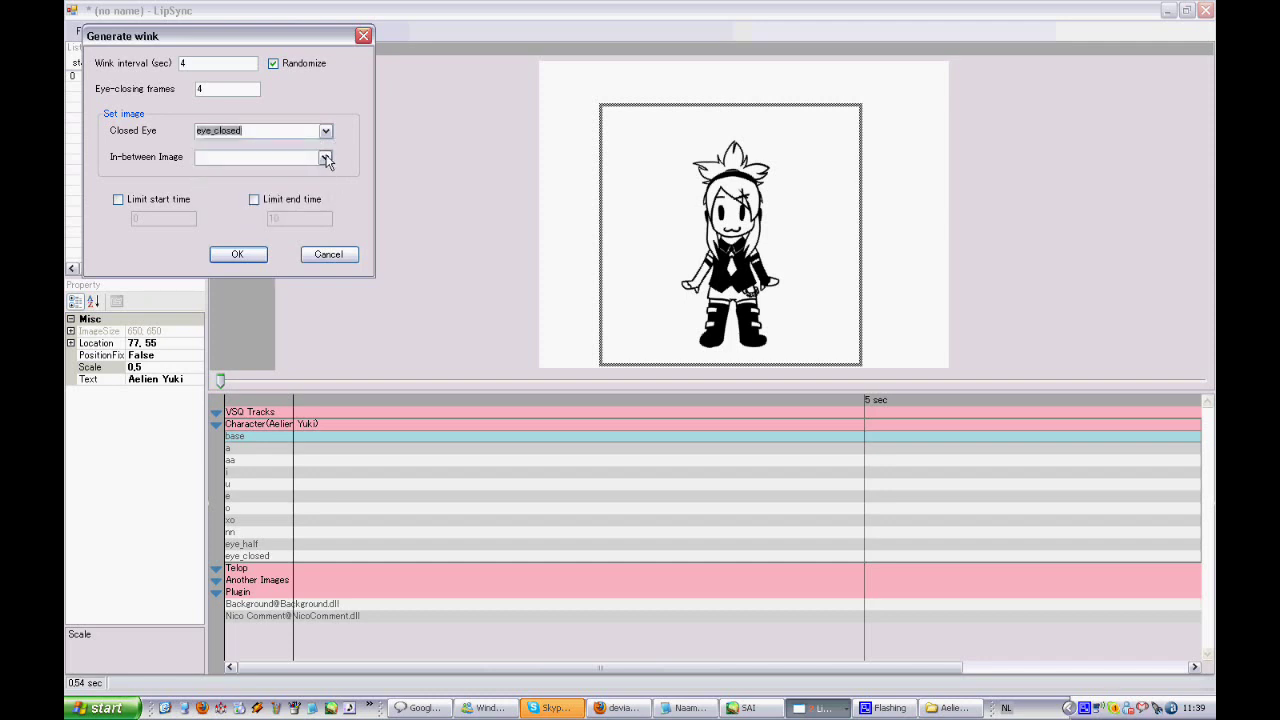
{"action": "left_click", "coordinate": [325, 157]}
{"action": "left_click_drag", "start_coordinate": [330, 200], "coordinate": [328, 230]}
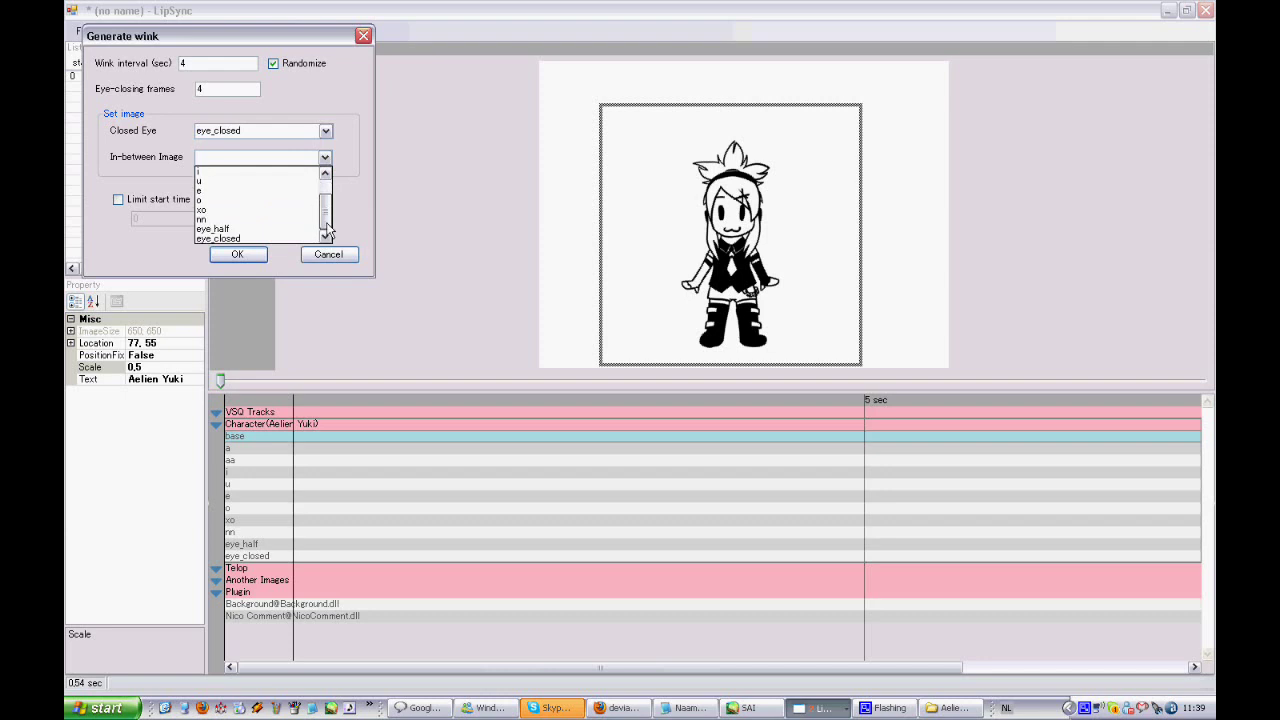
{"action": "left_click", "coordinate": [230, 228]}
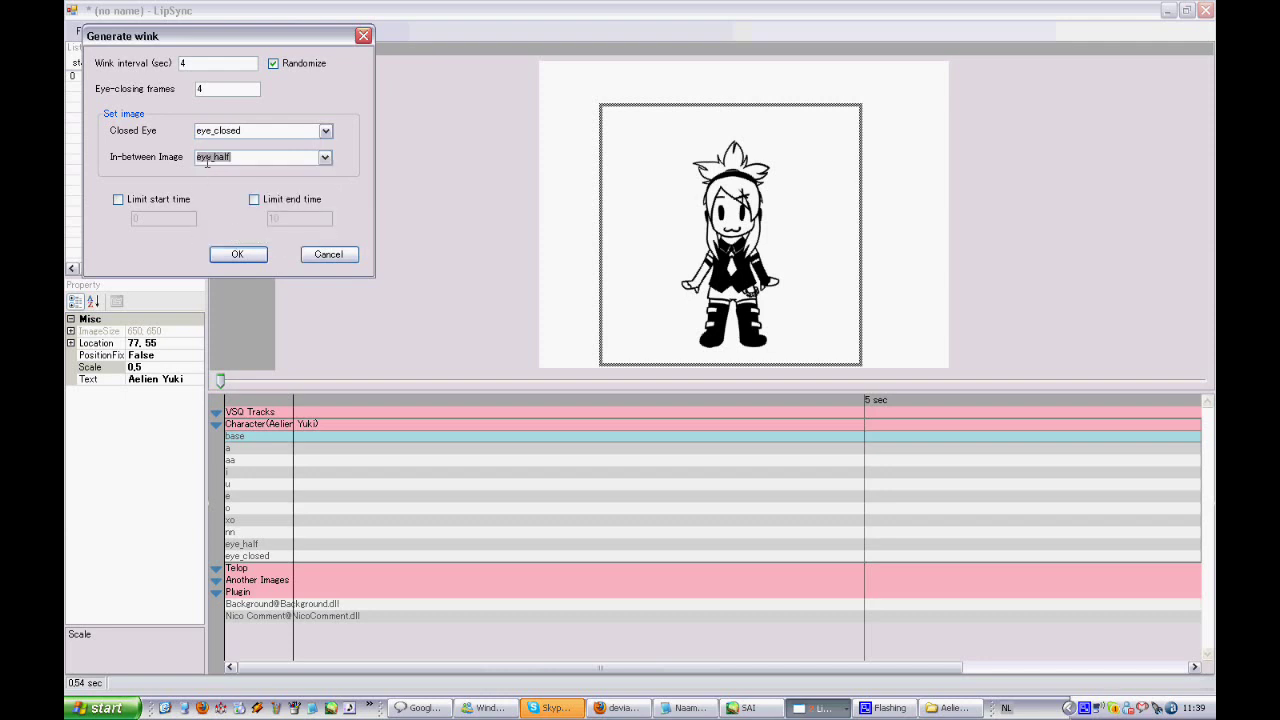
Step: Review the wink interval and eye-closing frames, and generate the winks
{"action": "double_click", "coordinate": [209, 62]}
{"action": "left_click", "coordinate": [199, 63]}
{"action": "left_click", "coordinate": [202, 59]}
{"action": "left_click", "coordinate": [214, 86]}
{"action": "left_click", "coordinate": [238, 254]}
Step: Examine the eye_half and eye_closed entries just after 5 sec and preview the frame at that wink
{"action": "left_click", "coordinate": [880, 552]}
{"action": "left_click", "coordinate": [883, 556]}
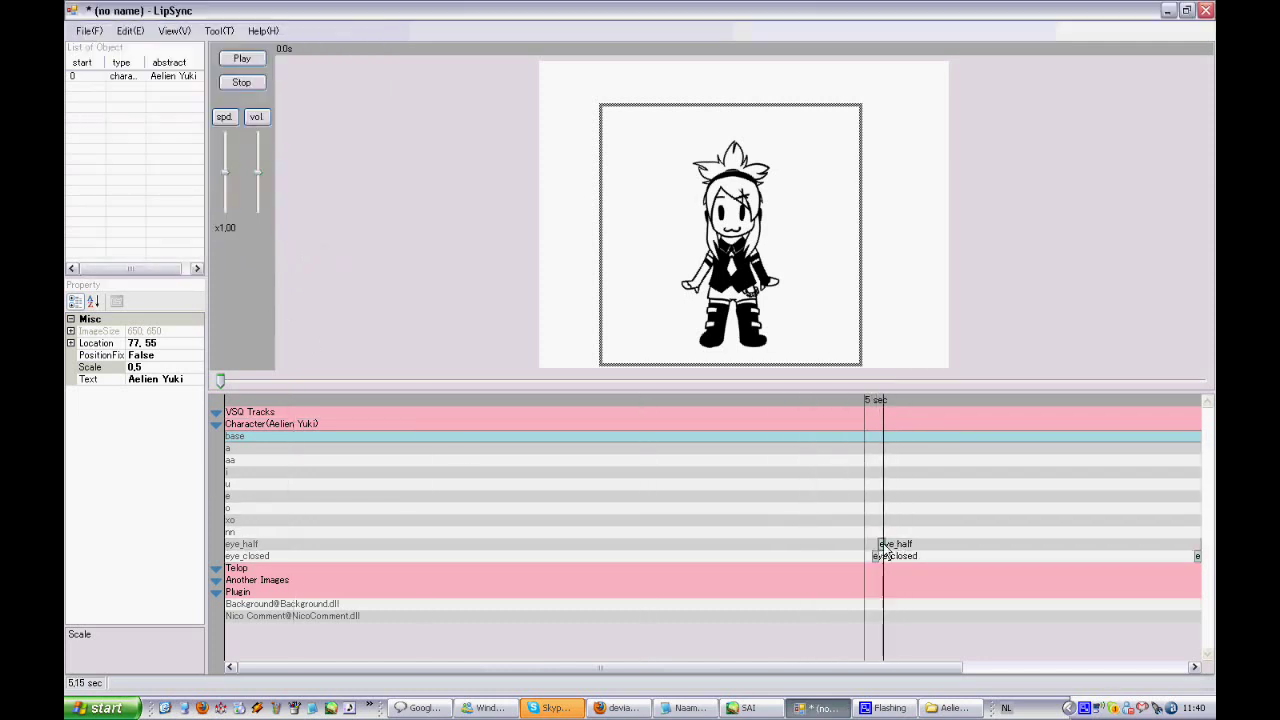
{"action": "left_click", "coordinate": [886, 549]}
{"action": "left_click", "coordinate": [877, 561]}
{"action": "left_click", "coordinate": [874, 558]}
{"action": "left_click", "coordinate": [874, 558]}
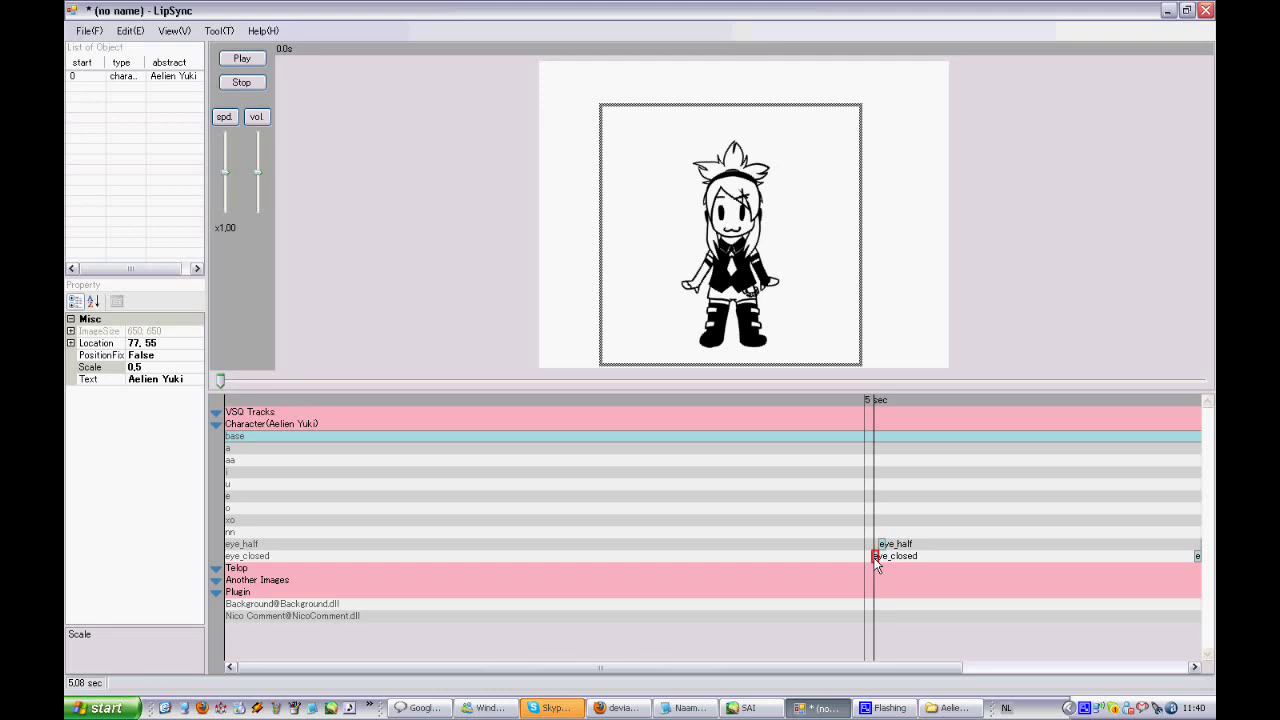
{"action": "mouse_move", "coordinate": [223, 378]}
{"action": "left_mouse_down"}
{"action": "mouse_move", "coordinate": [600, 400]}
{"action": "mouse_move", "coordinate": [700, 420]}
{"action": "mouse_move", "coordinate": [722, 418]}
{"action": "mouse_move", "coordinate": [724, 379]}
{"action": "left_mouse_up"}
{"action": "left_click", "coordinate": [724, 381]}
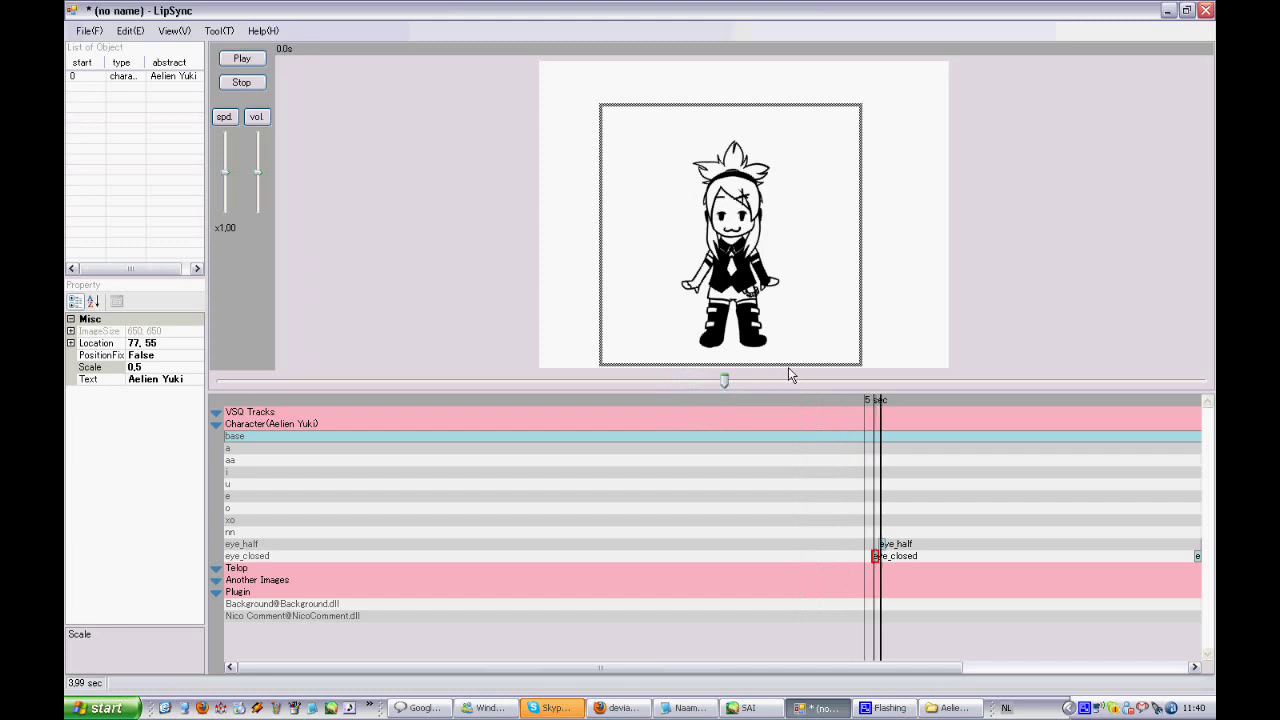
Step: Draw a short eye_half entry at about 5 sec, just before the first eye_closed entry
{"action": "left_click", "coordinate": [870, 544]}
{"action": "left_click_drag", "start_coordinate": [873, 547], "coordinate": [866, 545]}
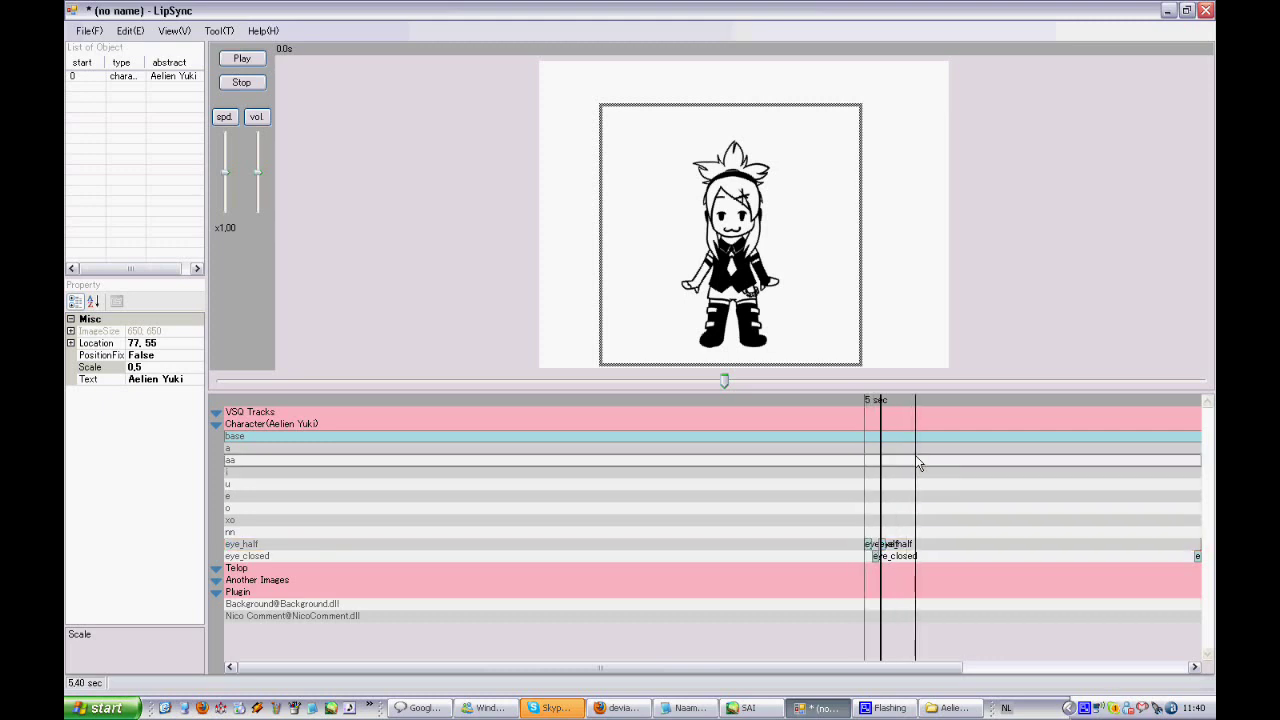
Step: Play the animation from before the first wink and look over the eye entries along the timeline
{"action": "mouse_move", "coordinate": [725, 381]}
{"action": "left_mouse_down"}
{"action": "mouse_move", "coordinate": [714, 380]}
{"action": "mouse_move", "coordinate": [737, 380]}
{"action": "mouse_move", "coordinate": [671, 380]}
{"action": "left_mouse_up"}
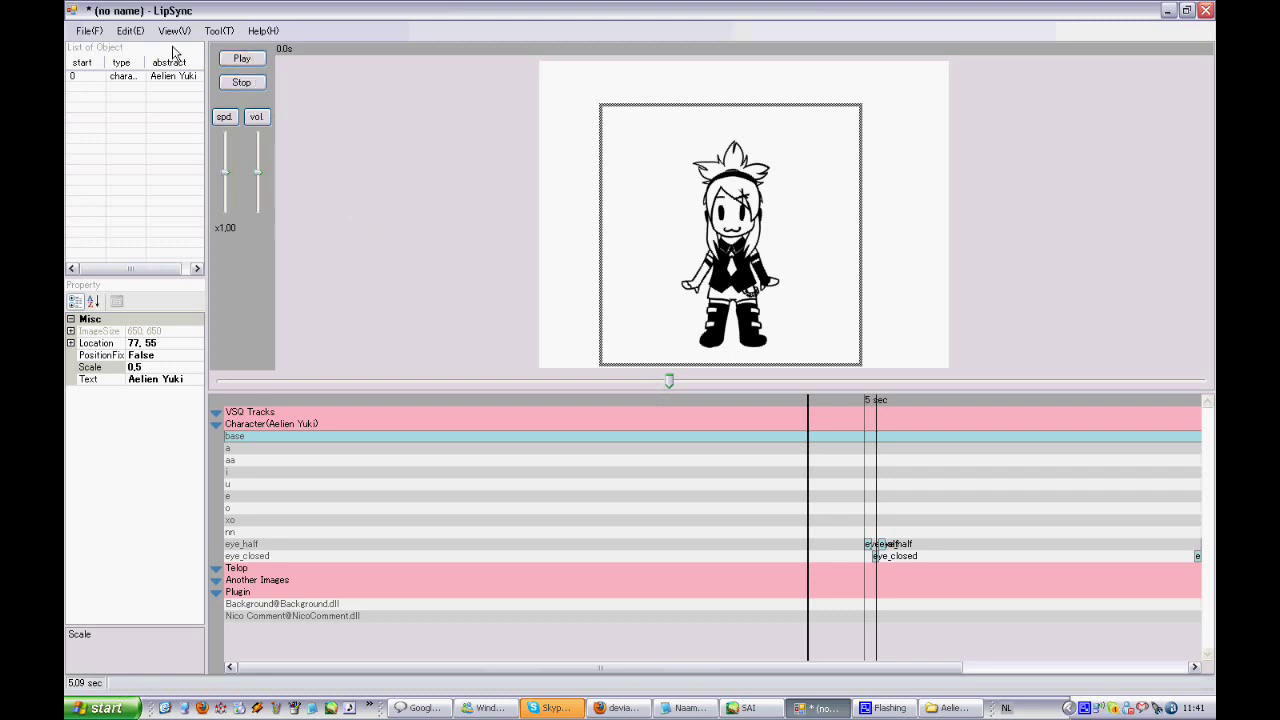
{"action": "left_click", "coordinate": [241, 59]}
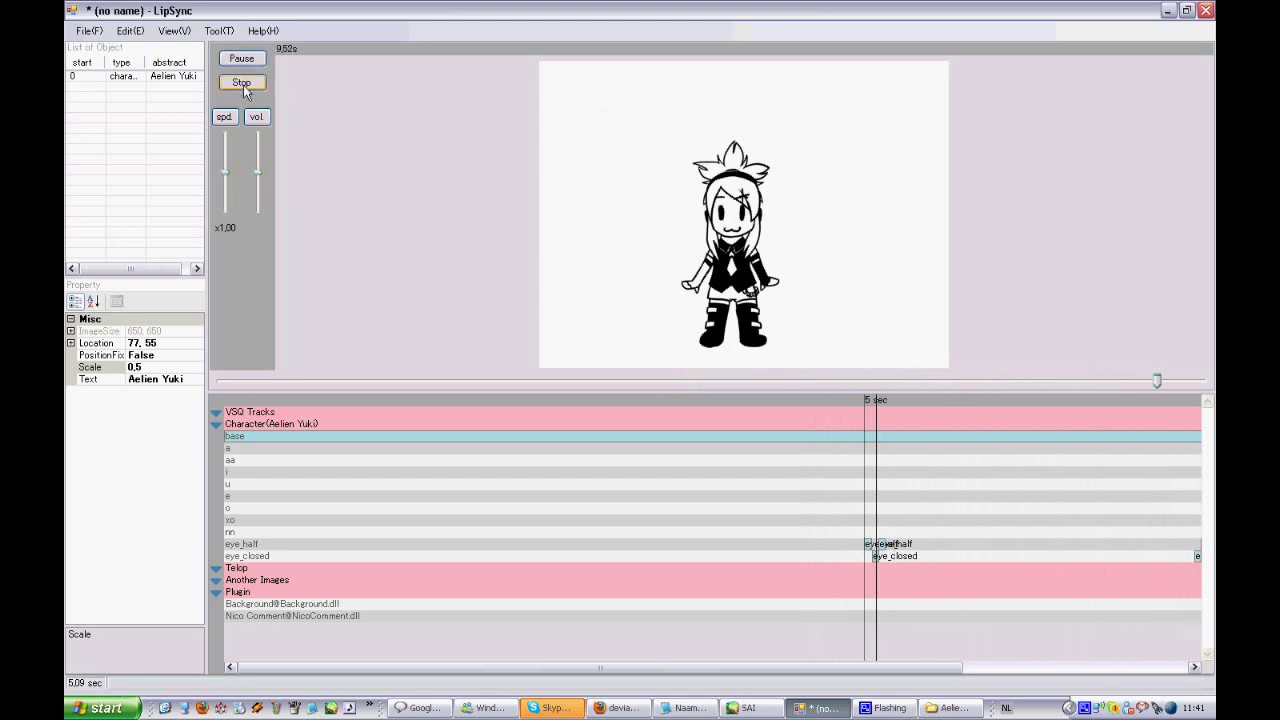
{"action": "left_click", "coordinate": [920, 660]}
{"action": "left_click_drag", "start_coordinate": [922, 662], "coordinate": [800, 630]}
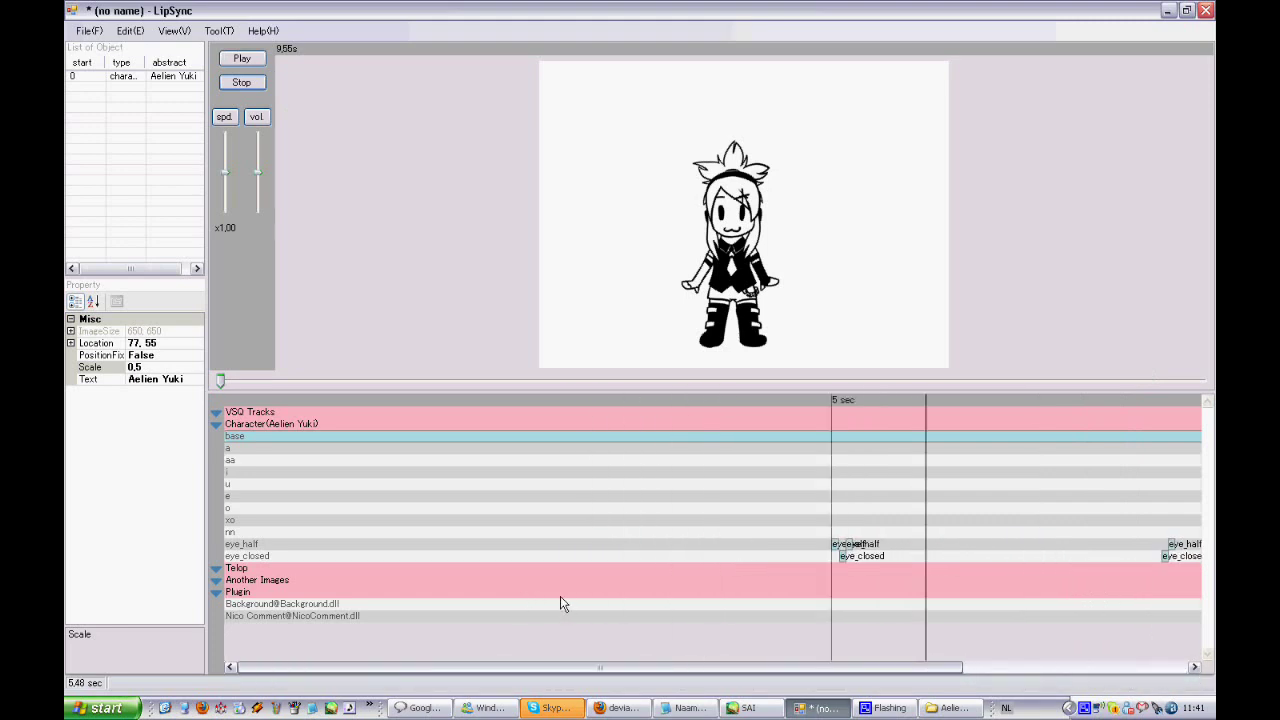
{"action": "mouse_move", "coordinate": [455, 606]}
{"action": "left_mouse_down"}
{"action": "mouse_move", "coordinate": [421, 508]}
{"action": "mouse_move", "coordinate": [338, 360]}
{"action": "left_mouse_up"}
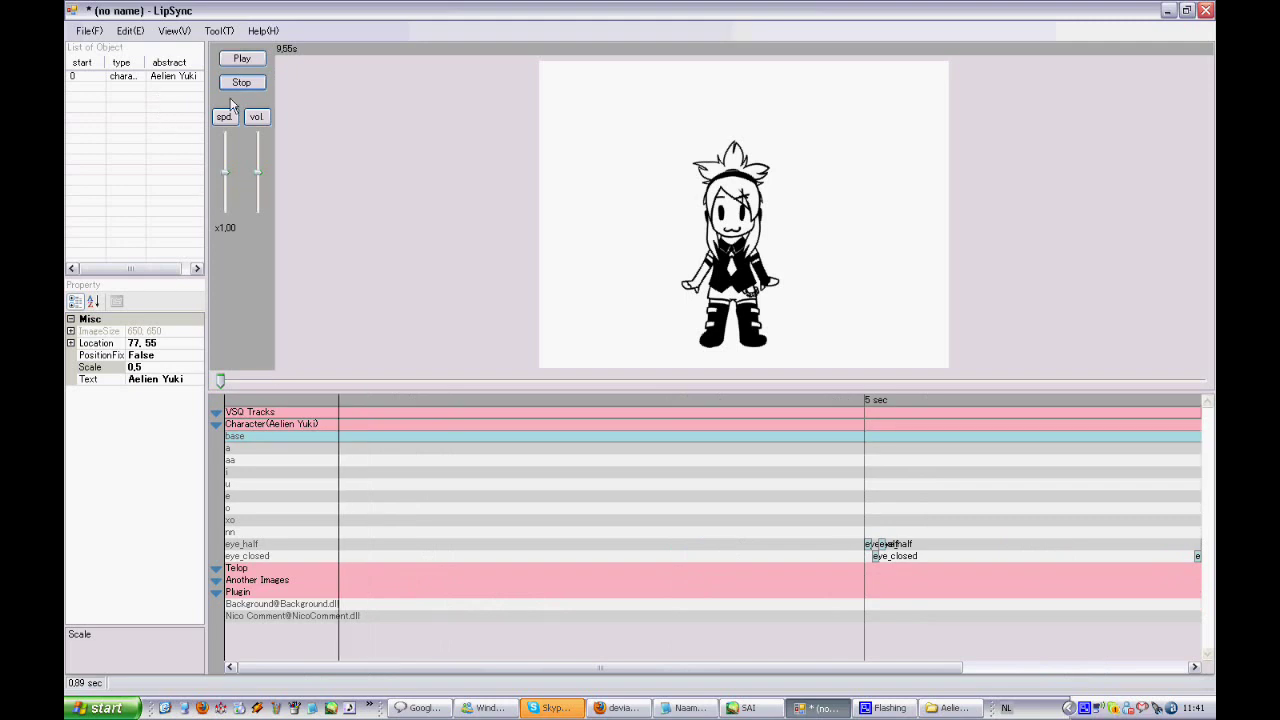